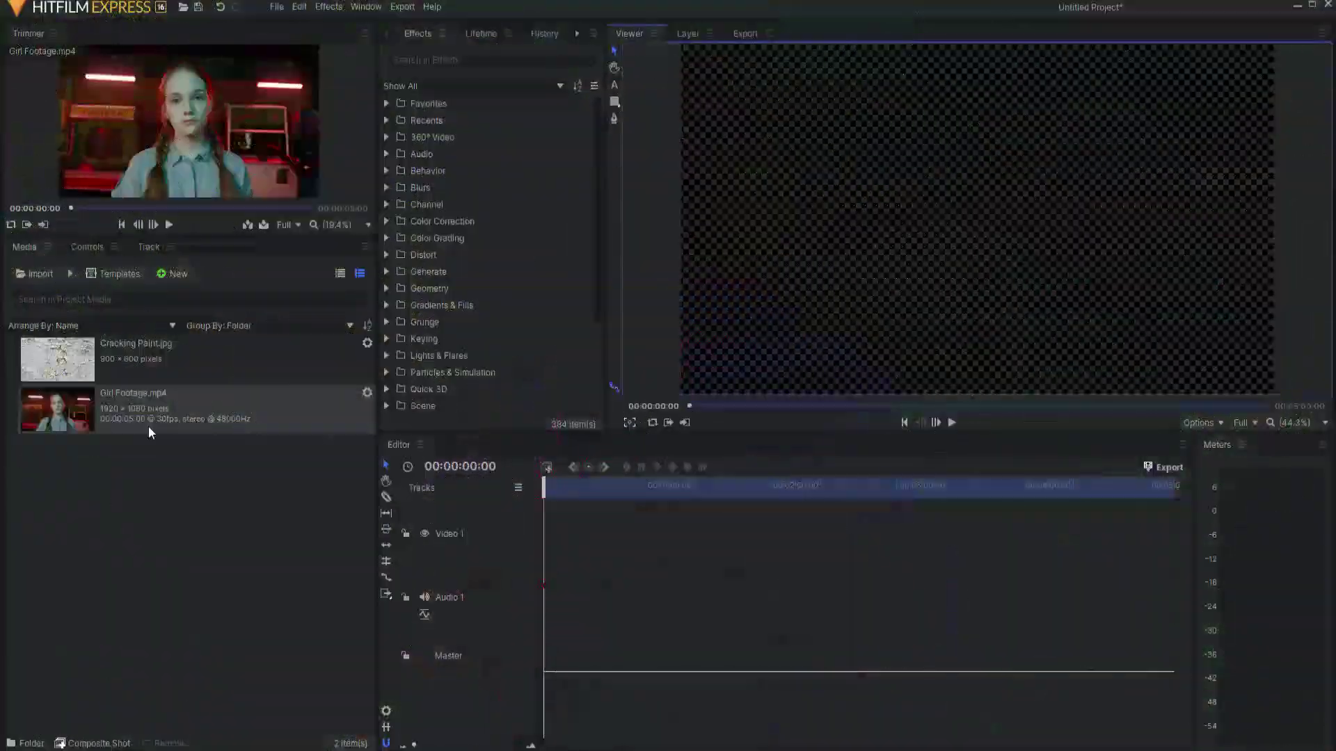
Build a composite shot from Girl Footage.mp4, expand its footage layer and add a tracker.
click(136, 407)
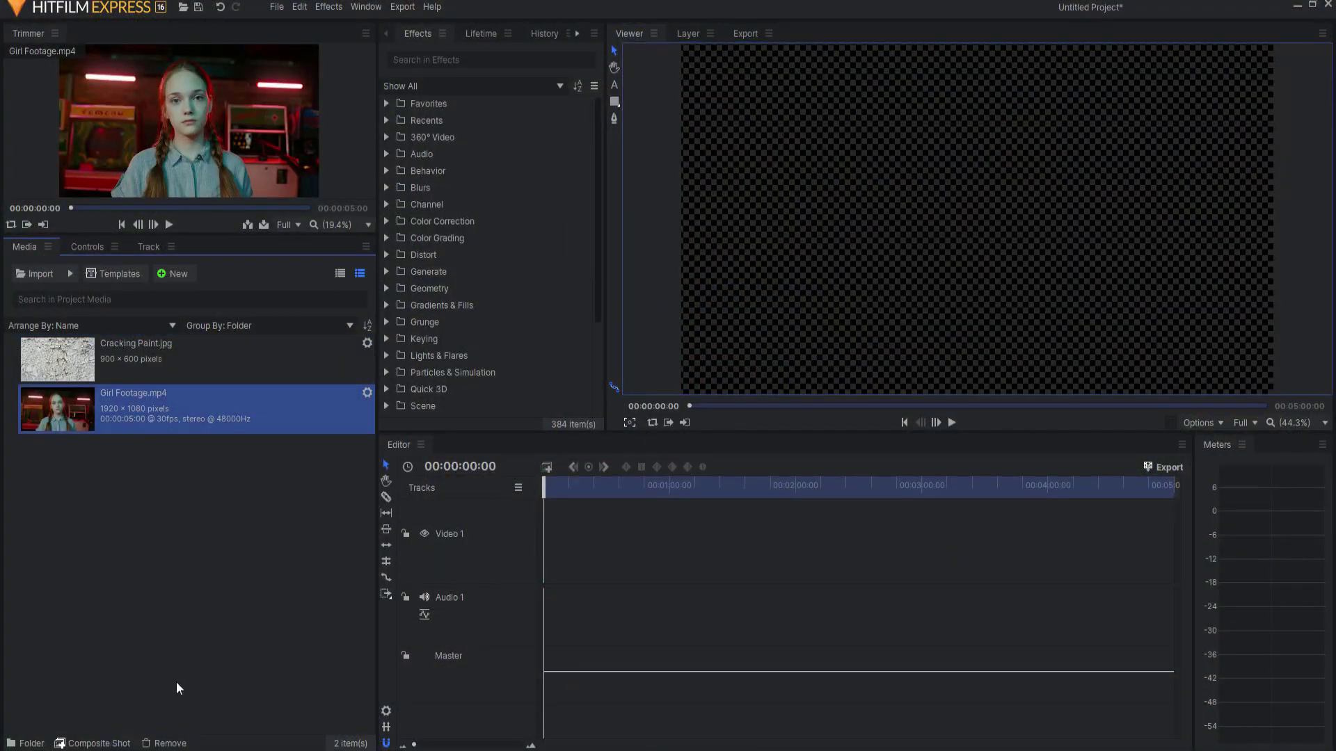
click(92, 743)
mouse_move(711, 505)
mouse_down()
mouse_move(716, 493)
mouse_move(1191, 477)
mouse_move(1157, 490)
mouse_move(725, 498)
mouse_move(711, 487)
mouse_up()
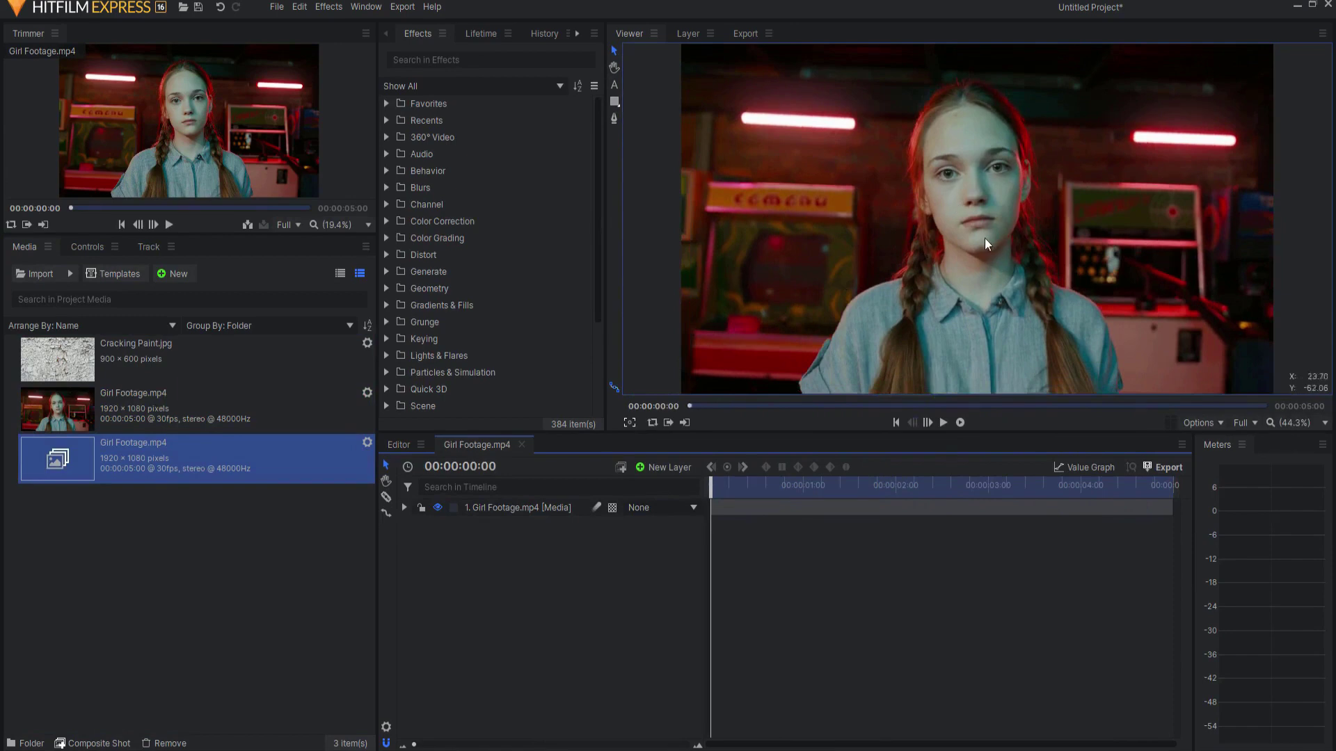
click(403, 510)
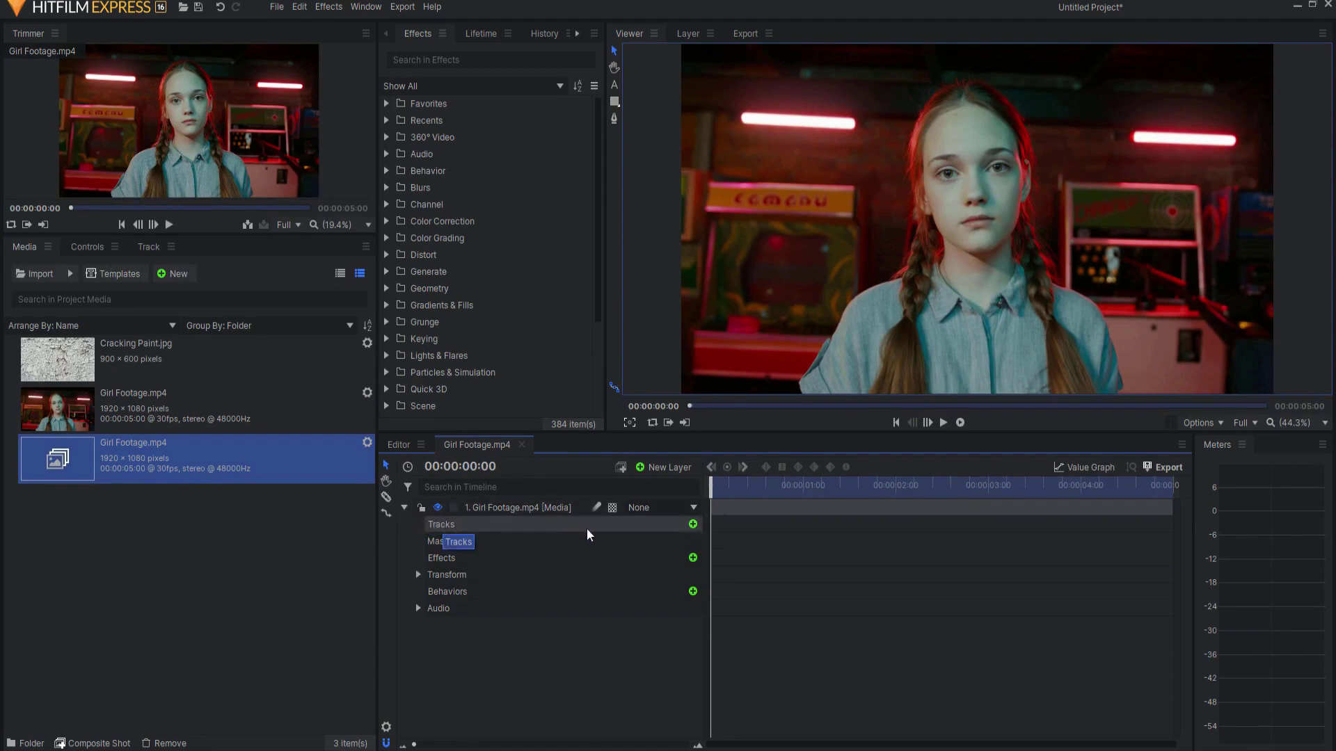
click(692, 525)
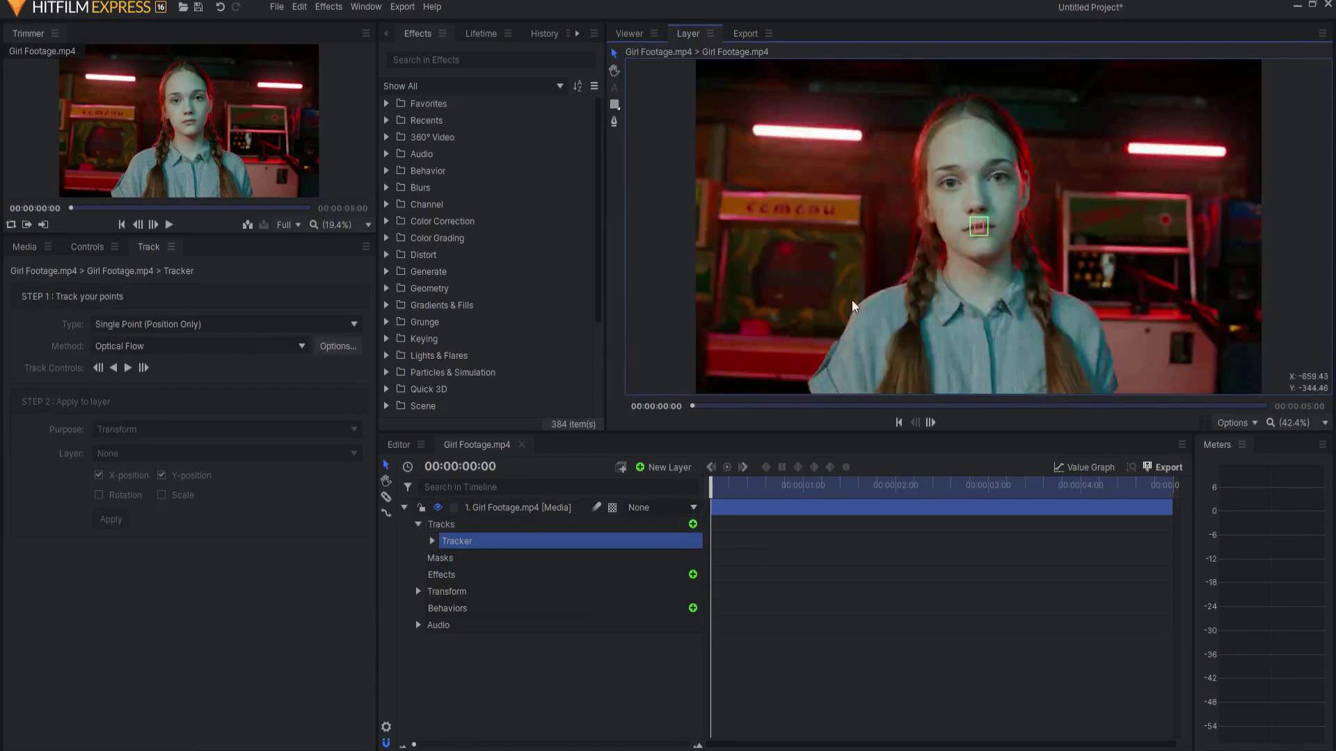
Switch the tracker to Double Points, place a box on each eye and track forward.
scroll(978, 231, up, 4)
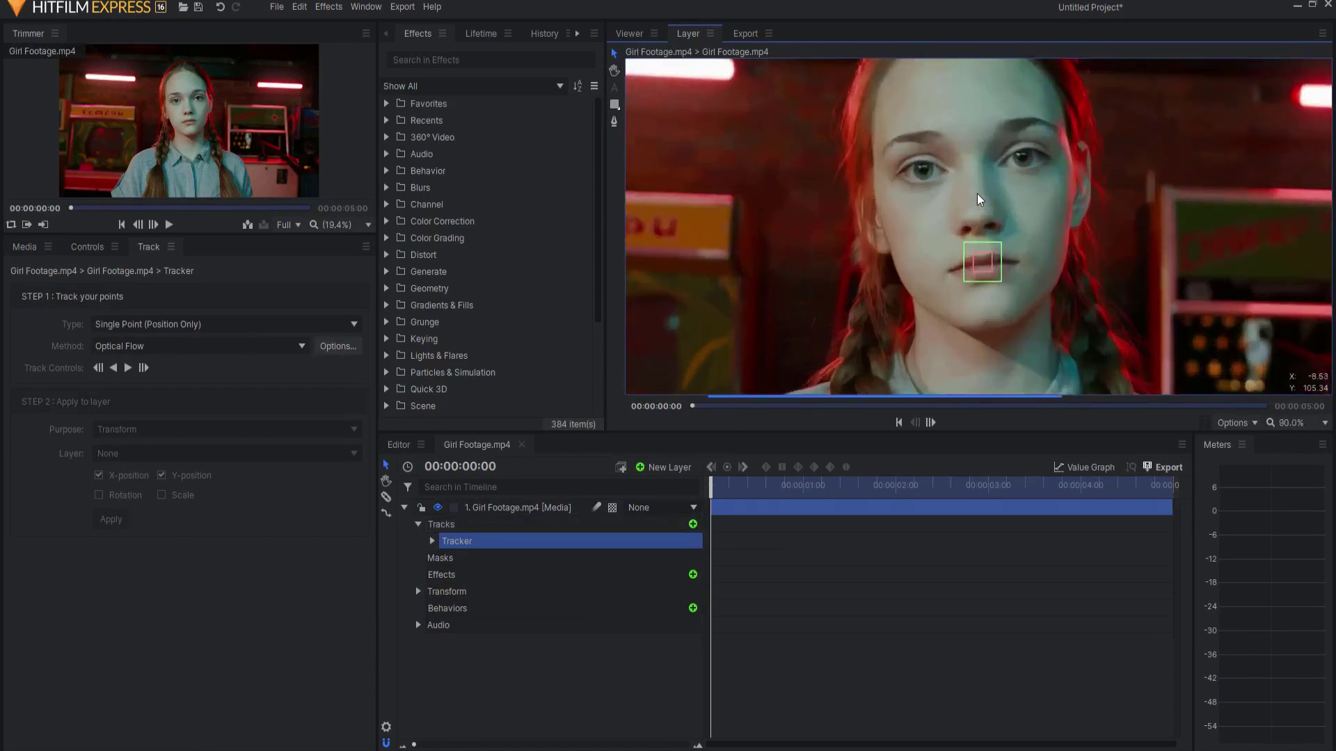
drag(978, 274, 917, 181)
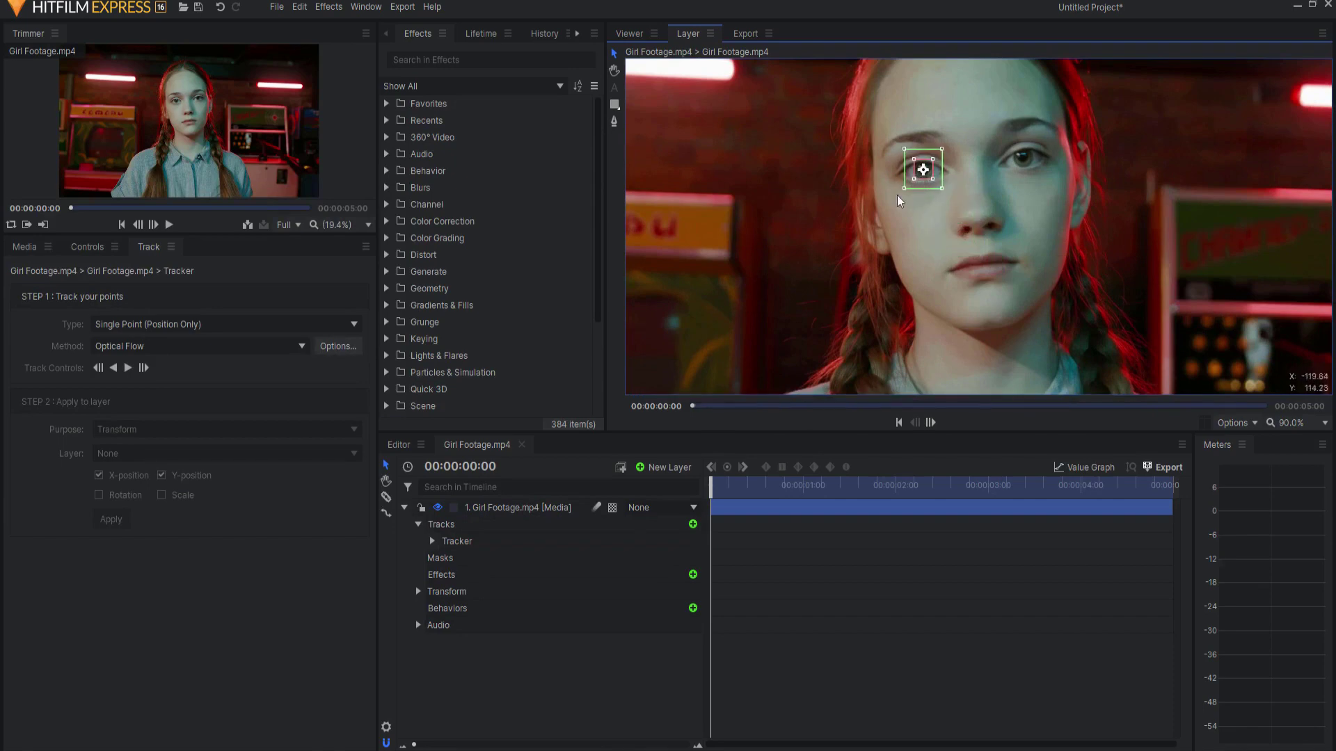
click(122, 327)
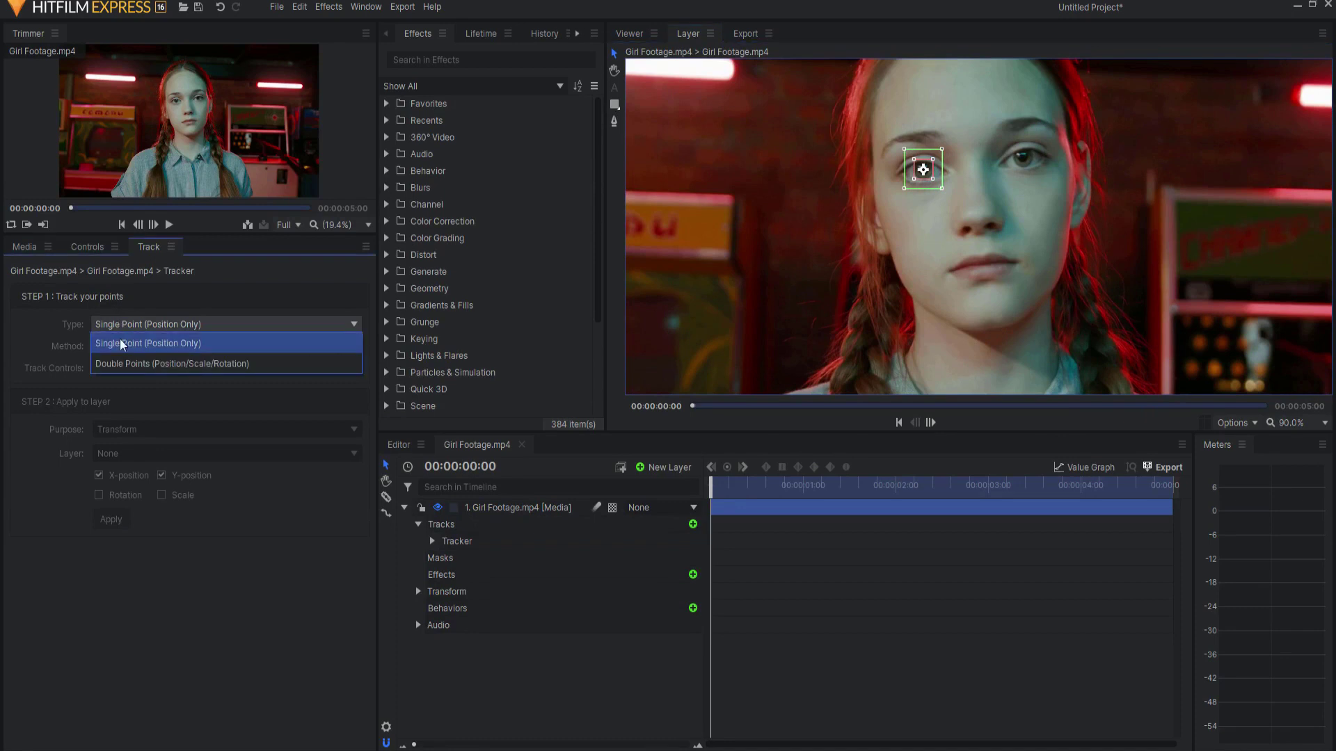
click(123, 364)
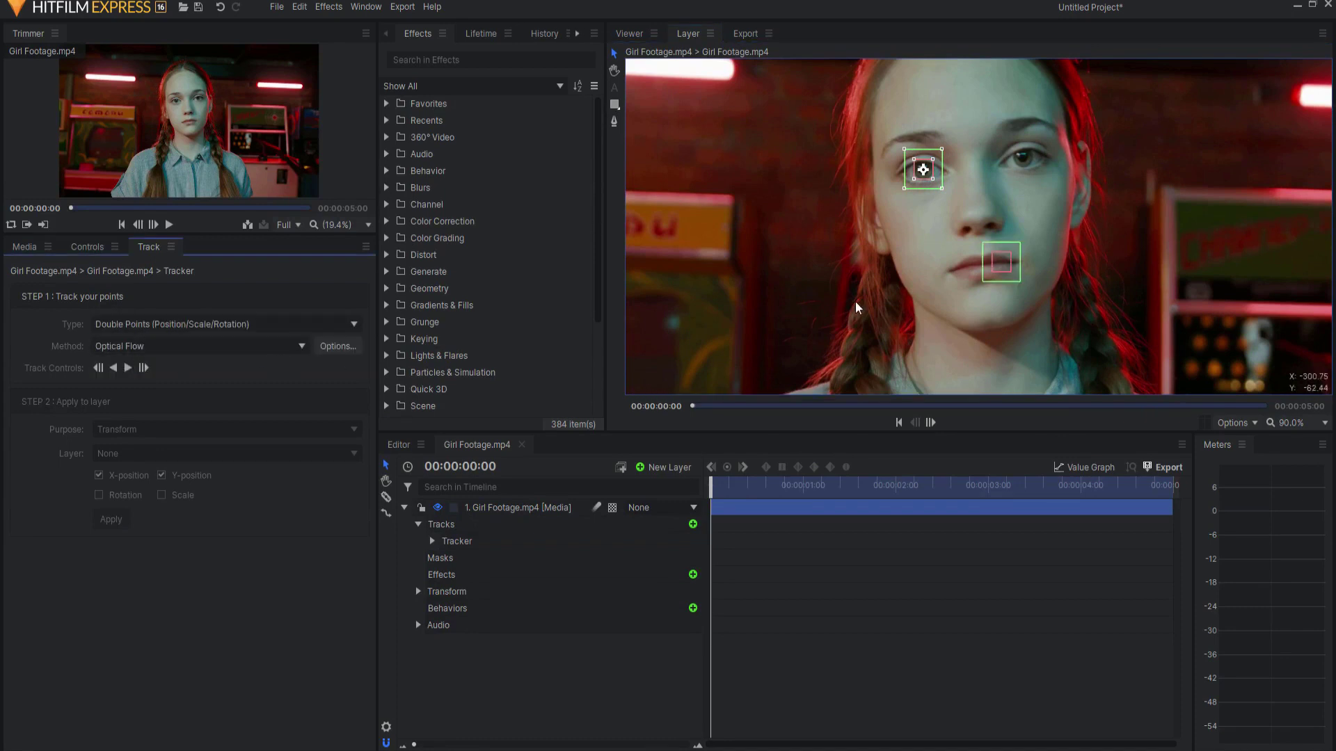
drag(997, 271, 1019, 165)
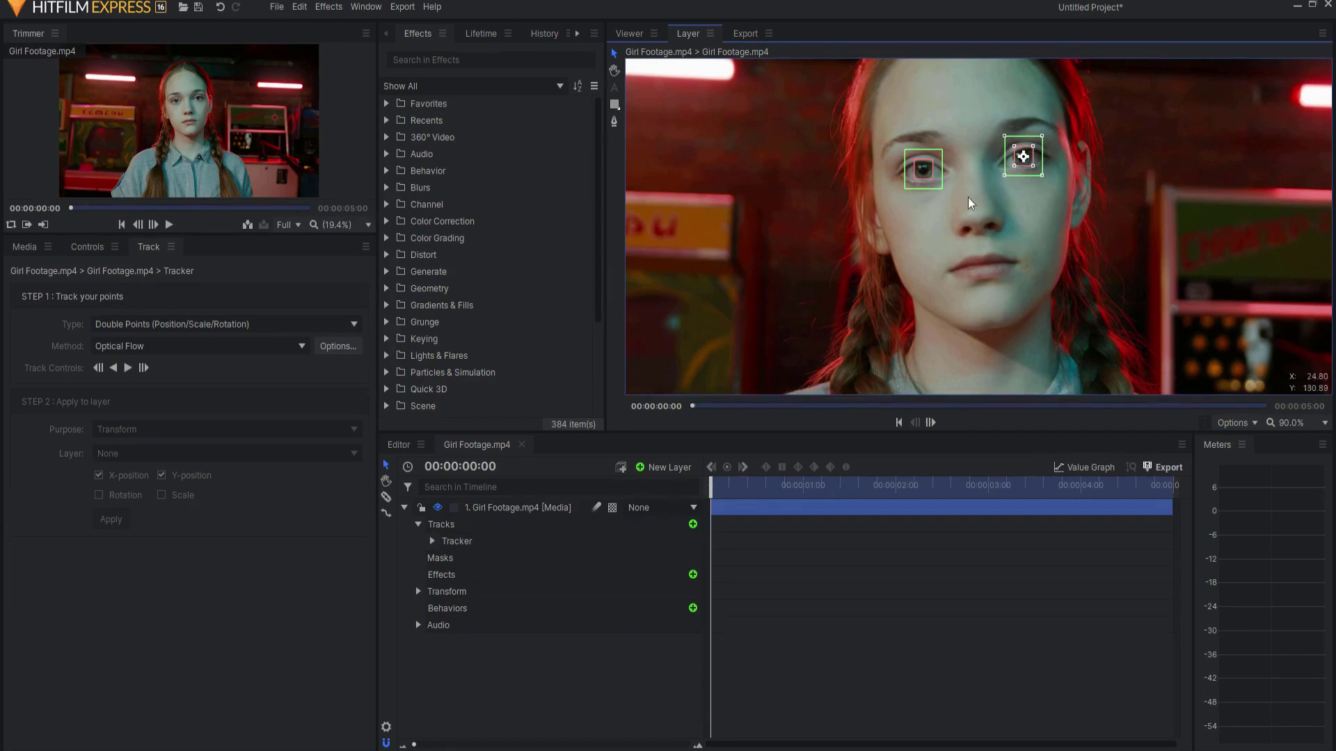
click(129, 368)
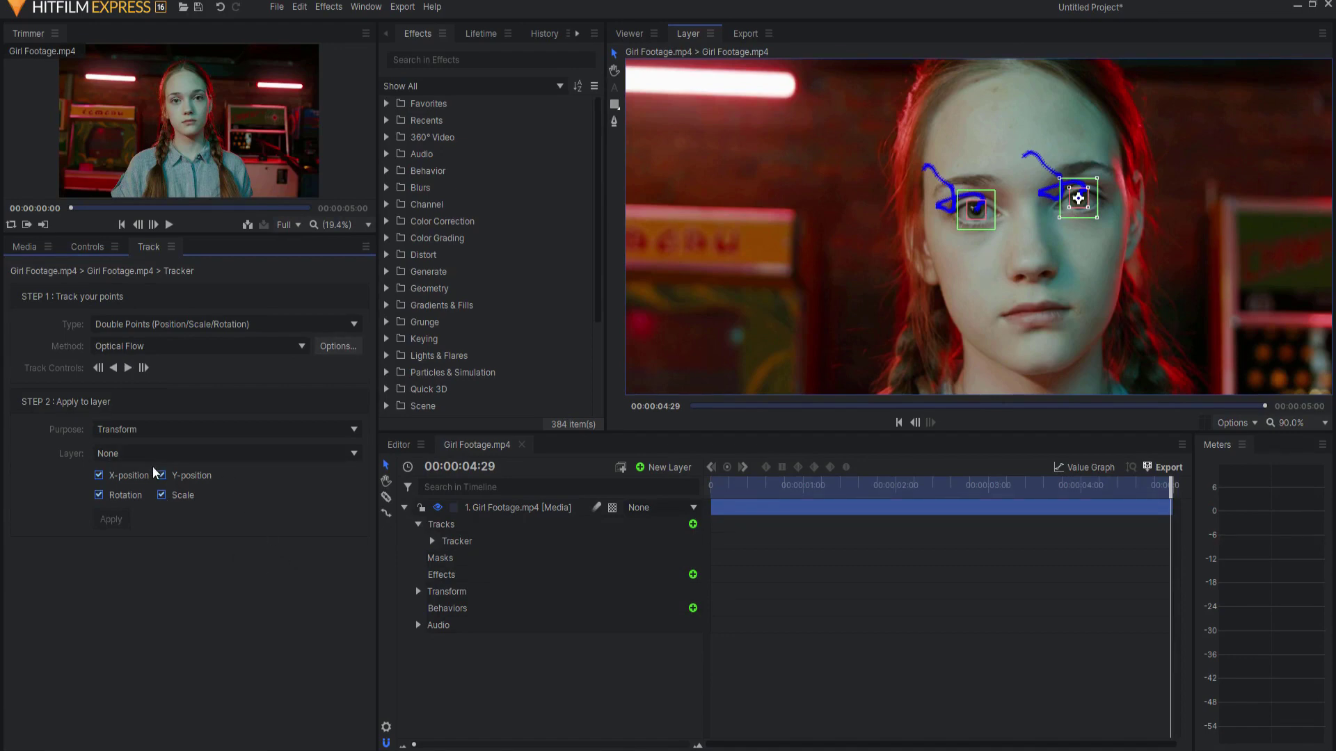
click(661, 470)
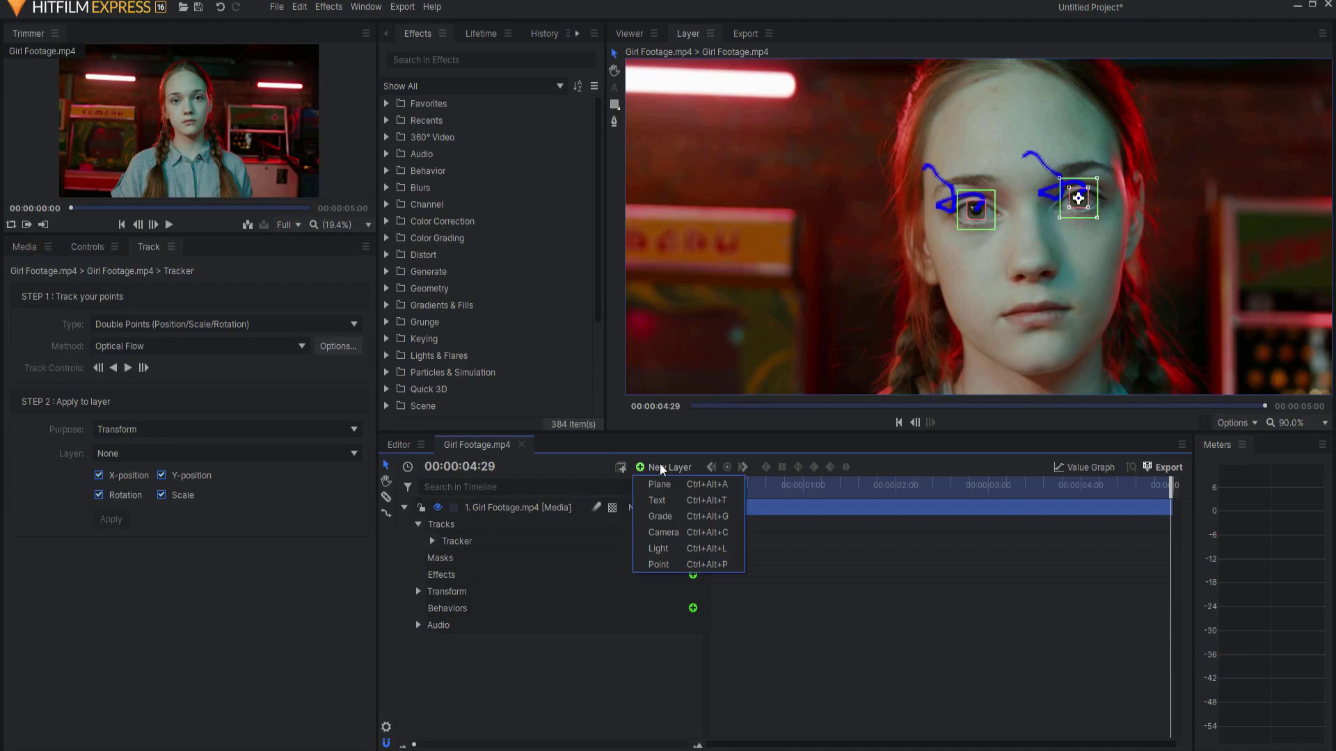
Add a New Point layer and set it as the eye tracker's target layer.
click(659, 564)
click(452, 559)
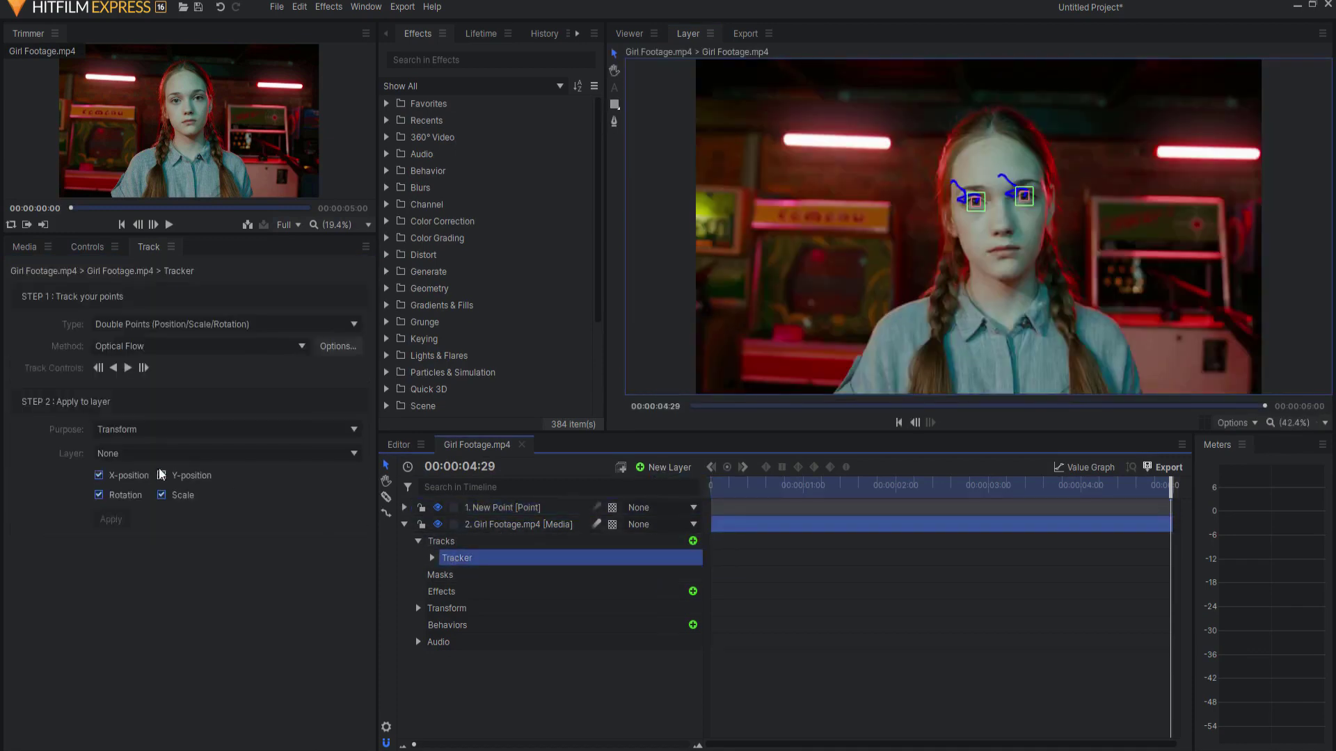
click(120, 453)
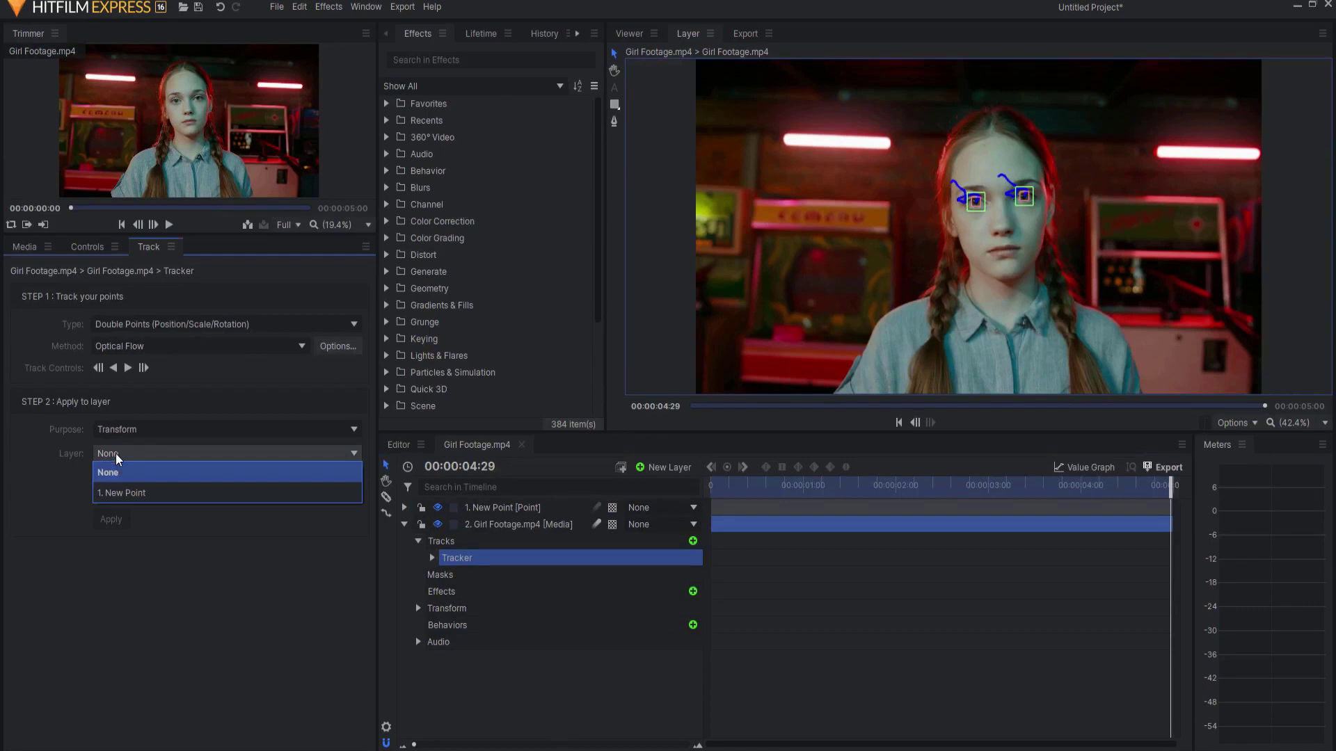
click(127, 493)
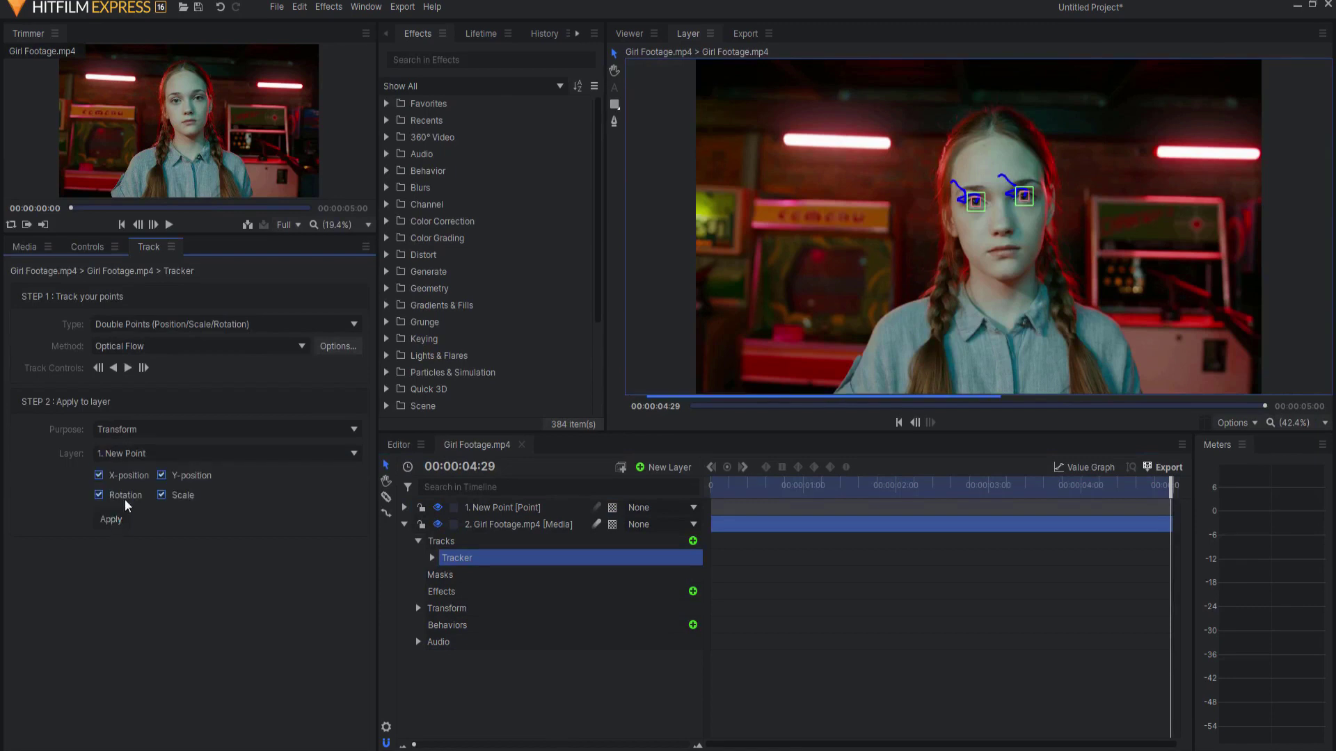
Play the composite to confirm New Point follows the eye, then rewind and collapse the footage layer.
click(630, 34)
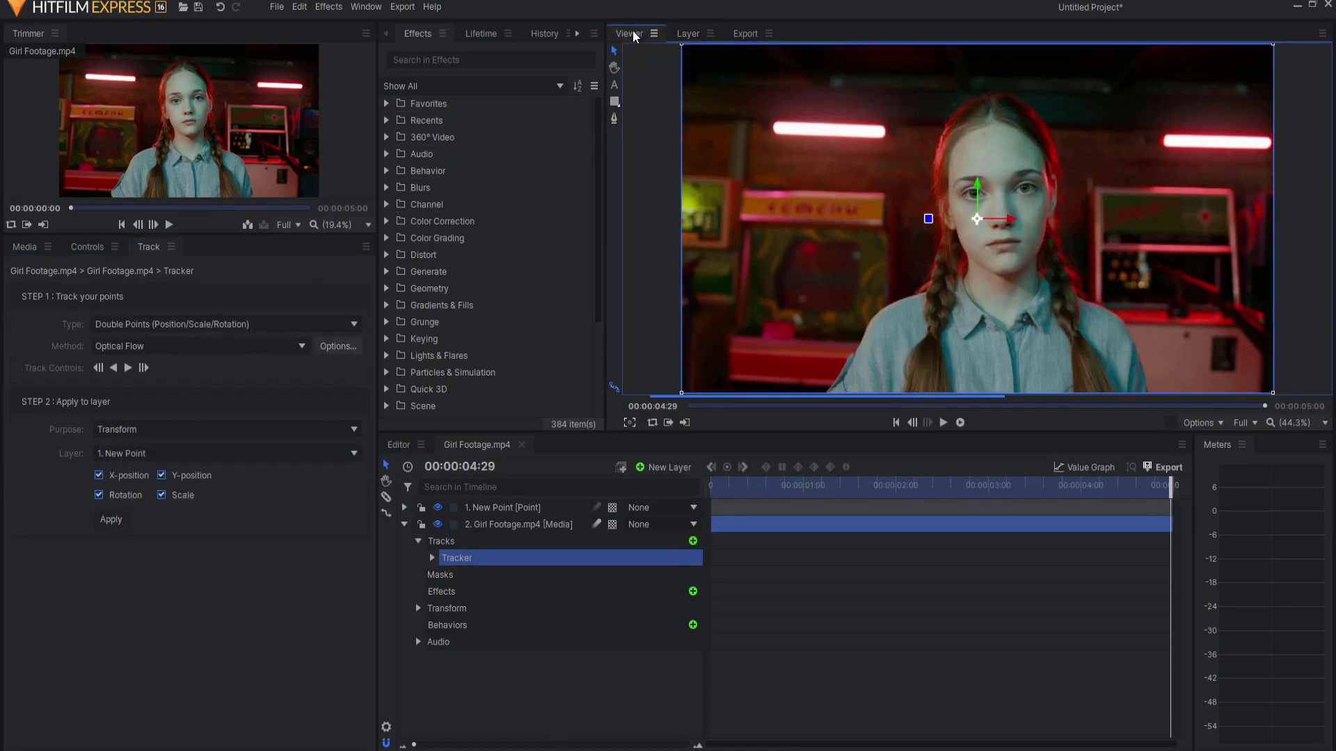
click(498, 510)
click(943, 423)
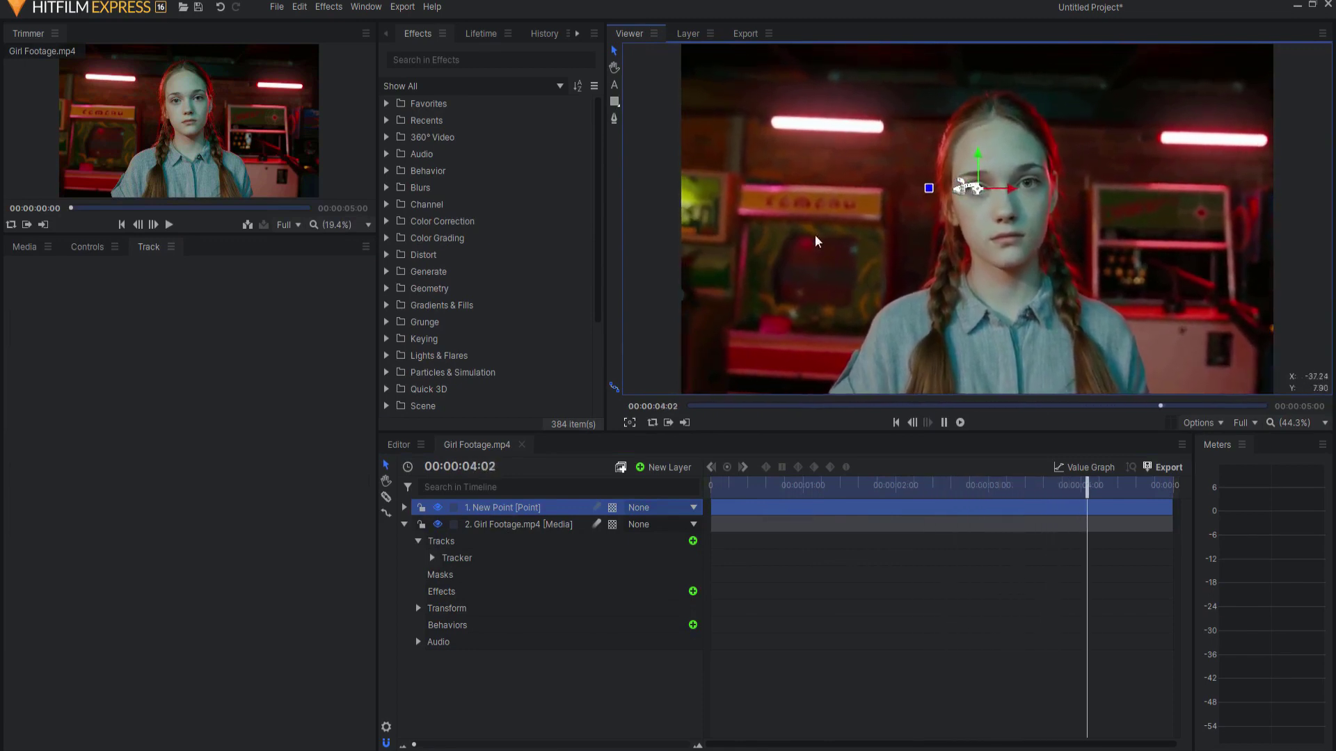
click(896, 423)
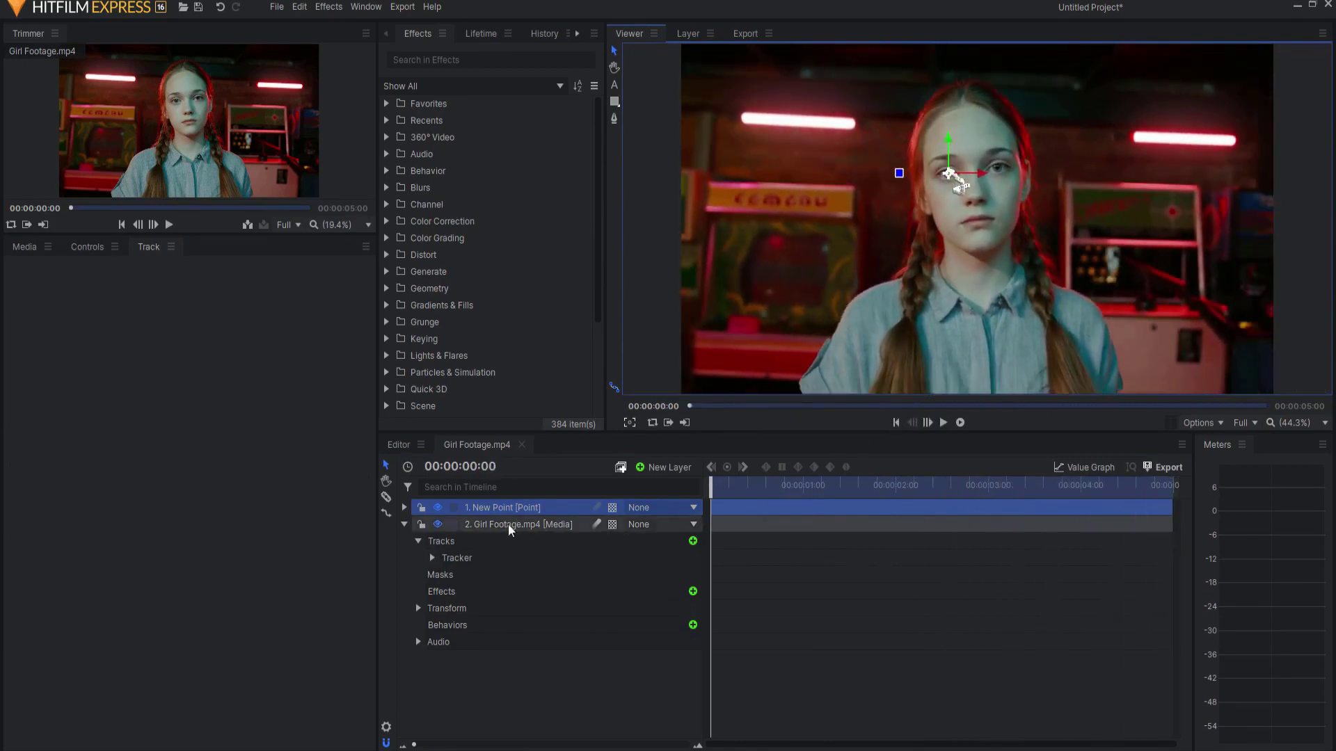
click(404, 525)
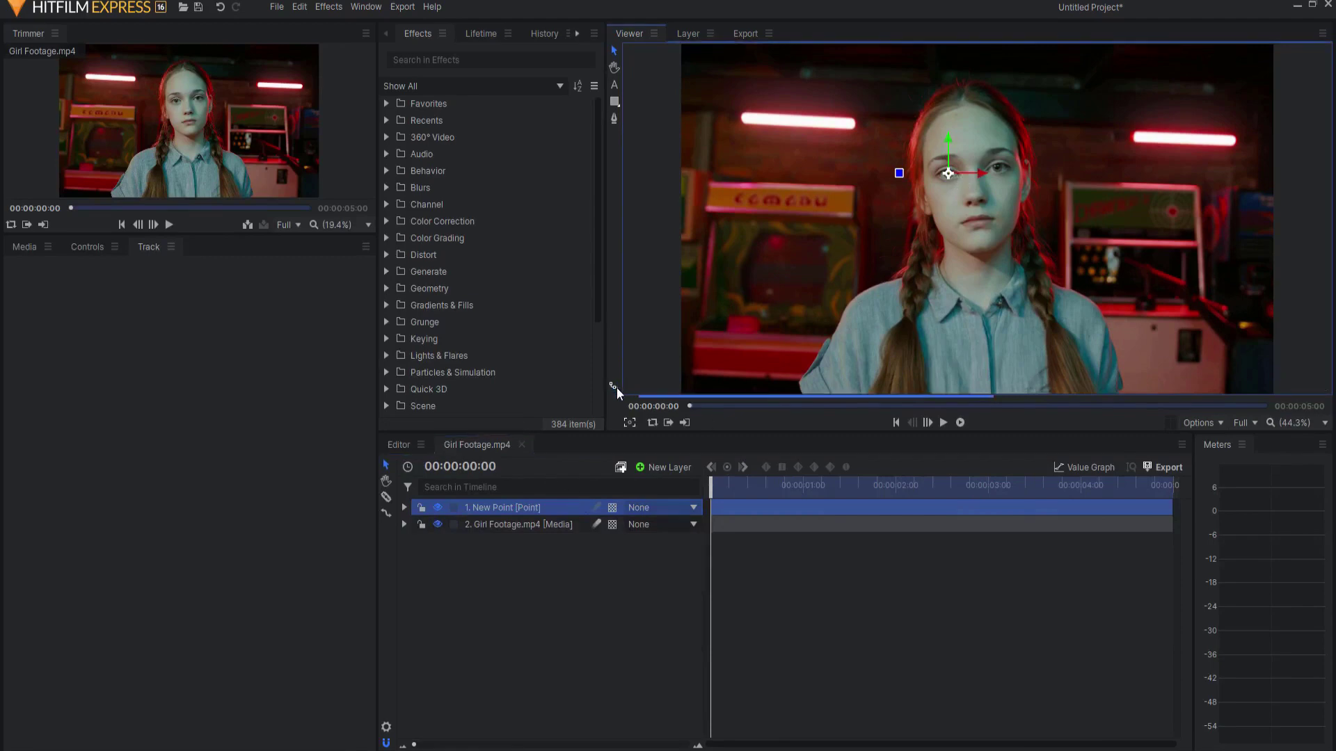
click(98, 365)
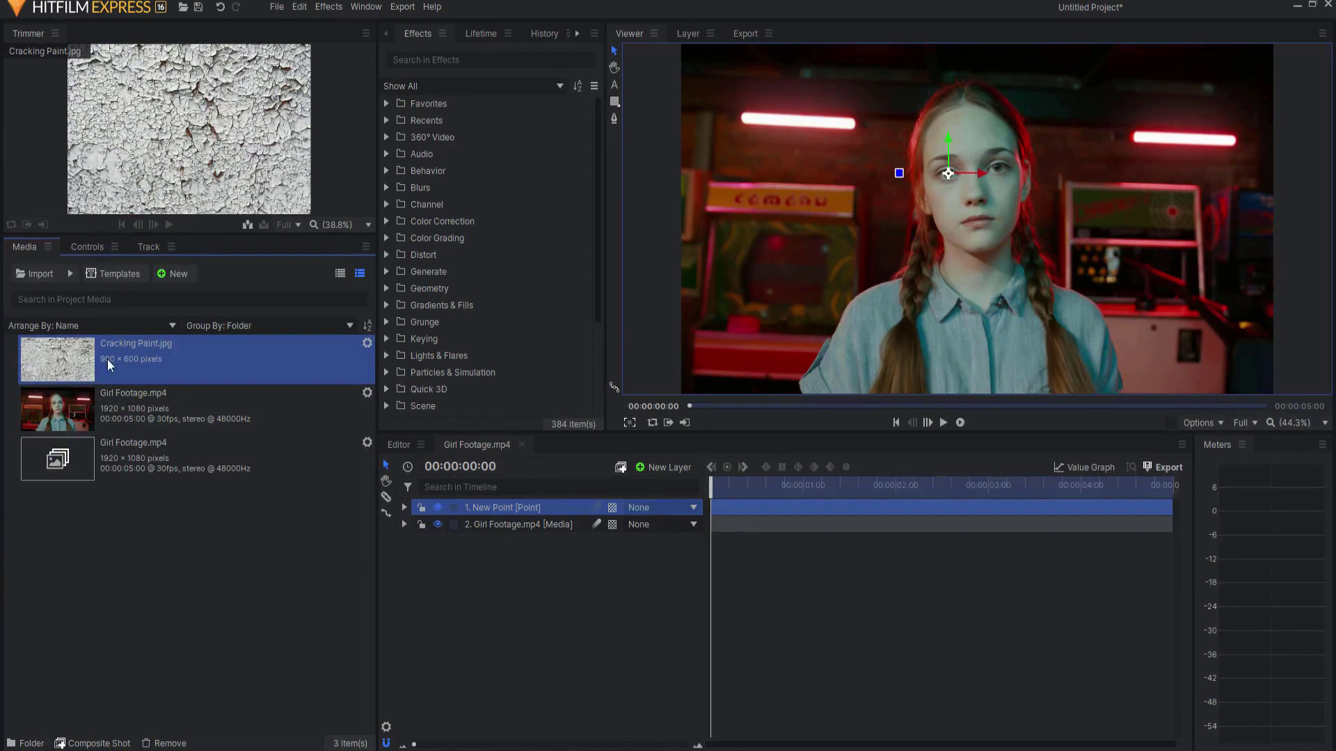
Add Cracking Paint.jpg above the footage, rotated 86° and scaled to 69% over her face.
mouse_move(101, 358)
mouse_down()
mouse_move(360, 437)
mouse_move(507, 519)
mouse_up()
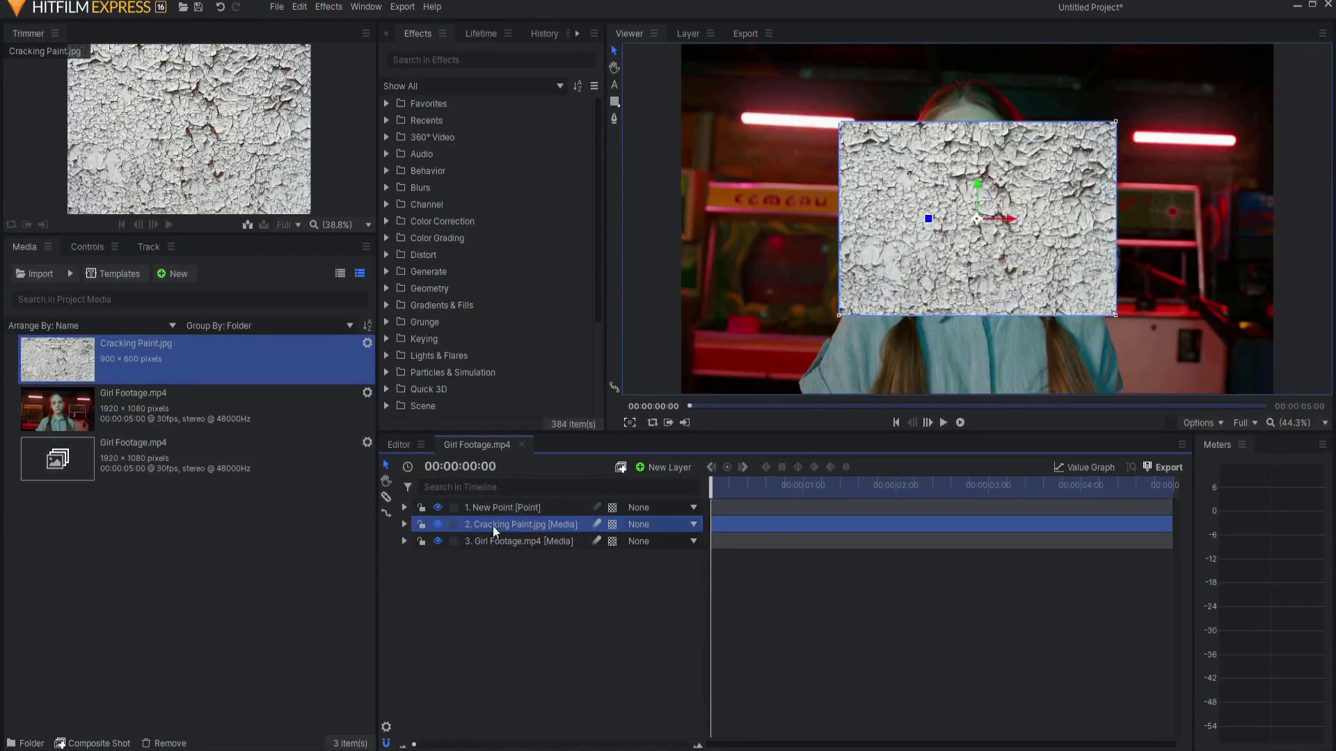
click(438, 525)
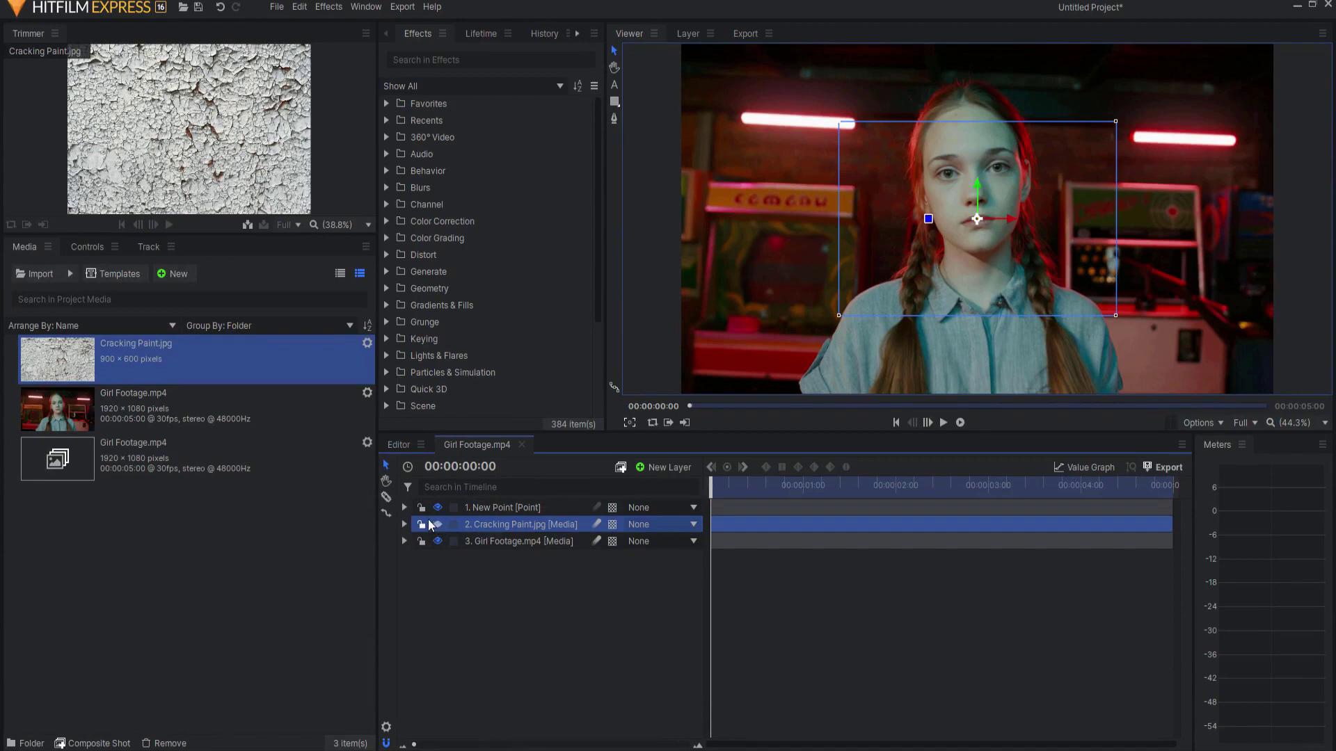
click(404, 525)
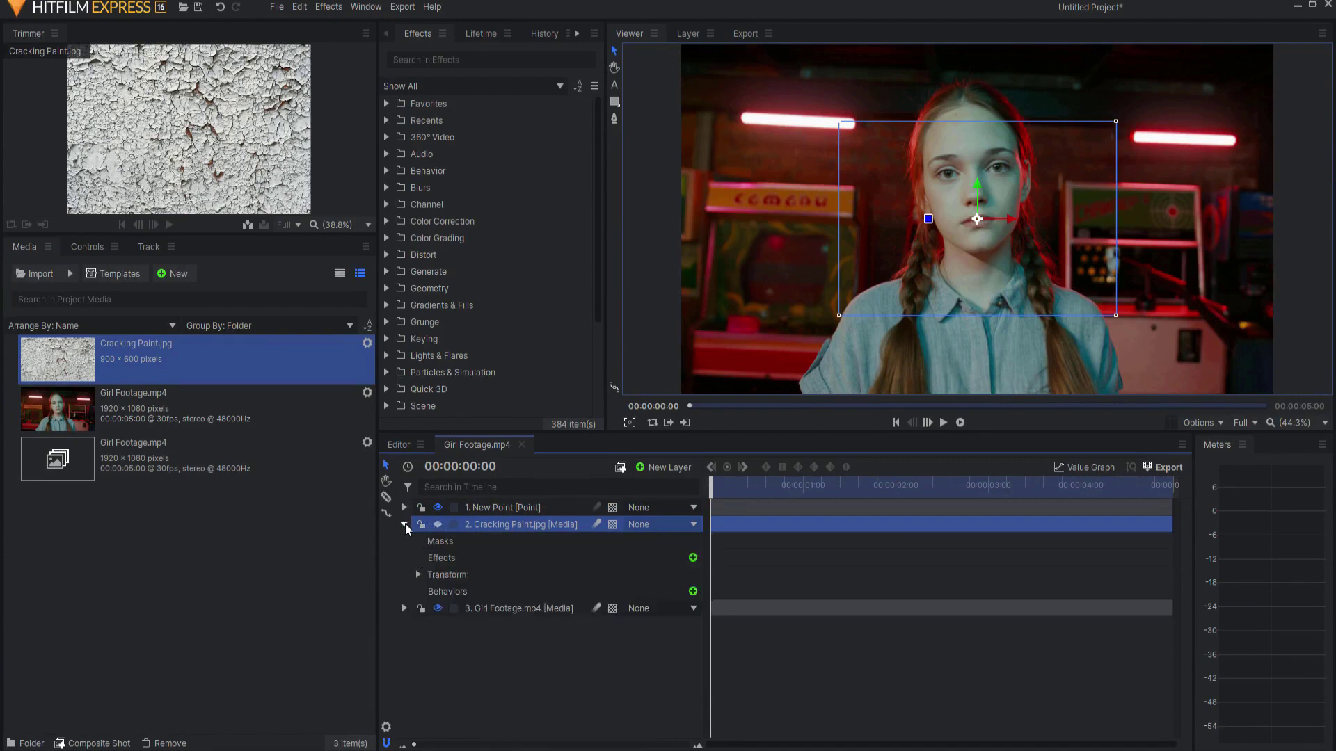
click(418, 574)
drag(691, 658, 749, 658)
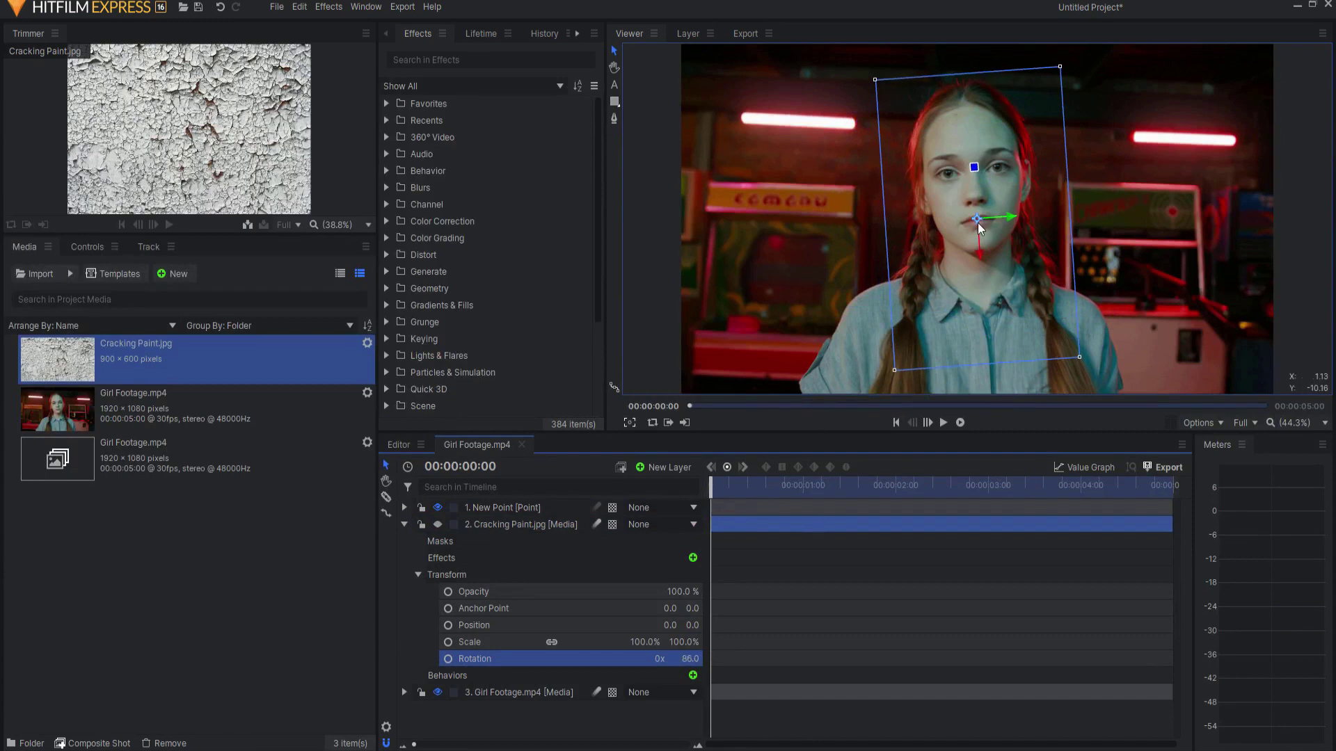
drag(977, 219, 974, 188)
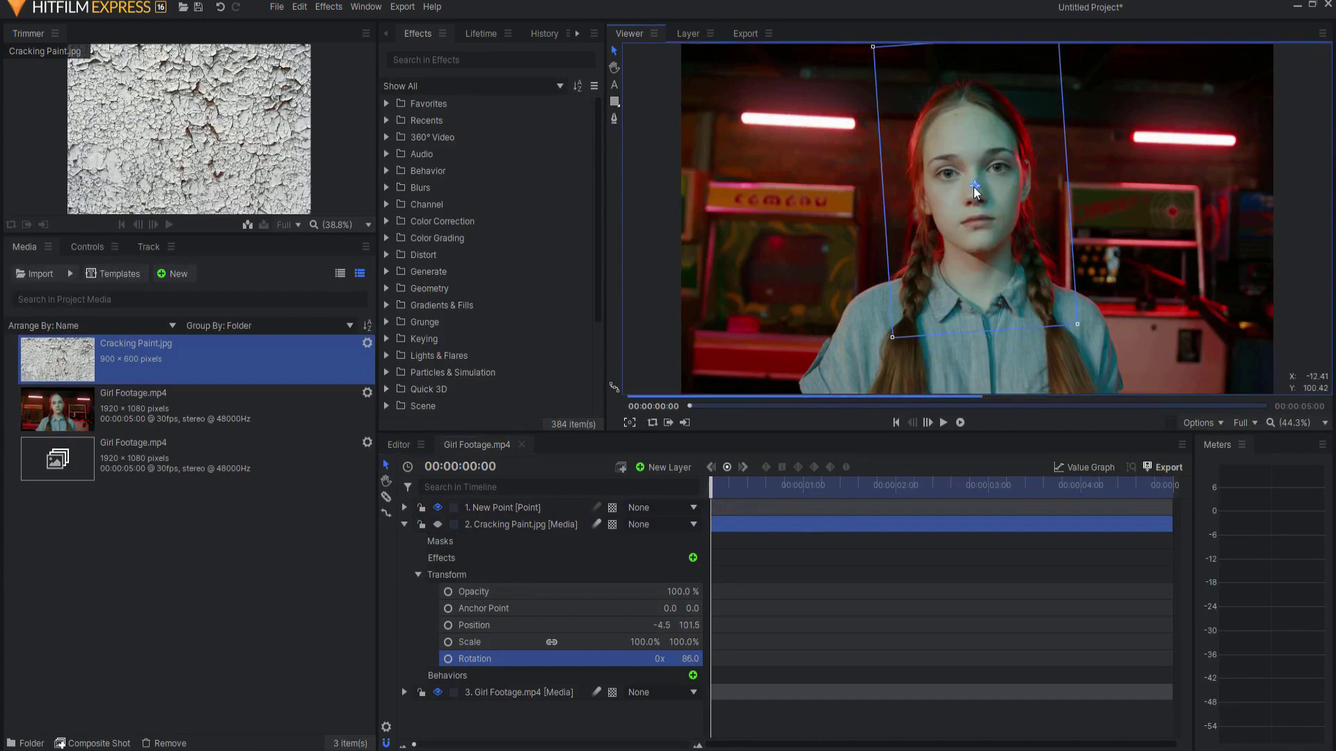
drag(643, 642, 619, 642)
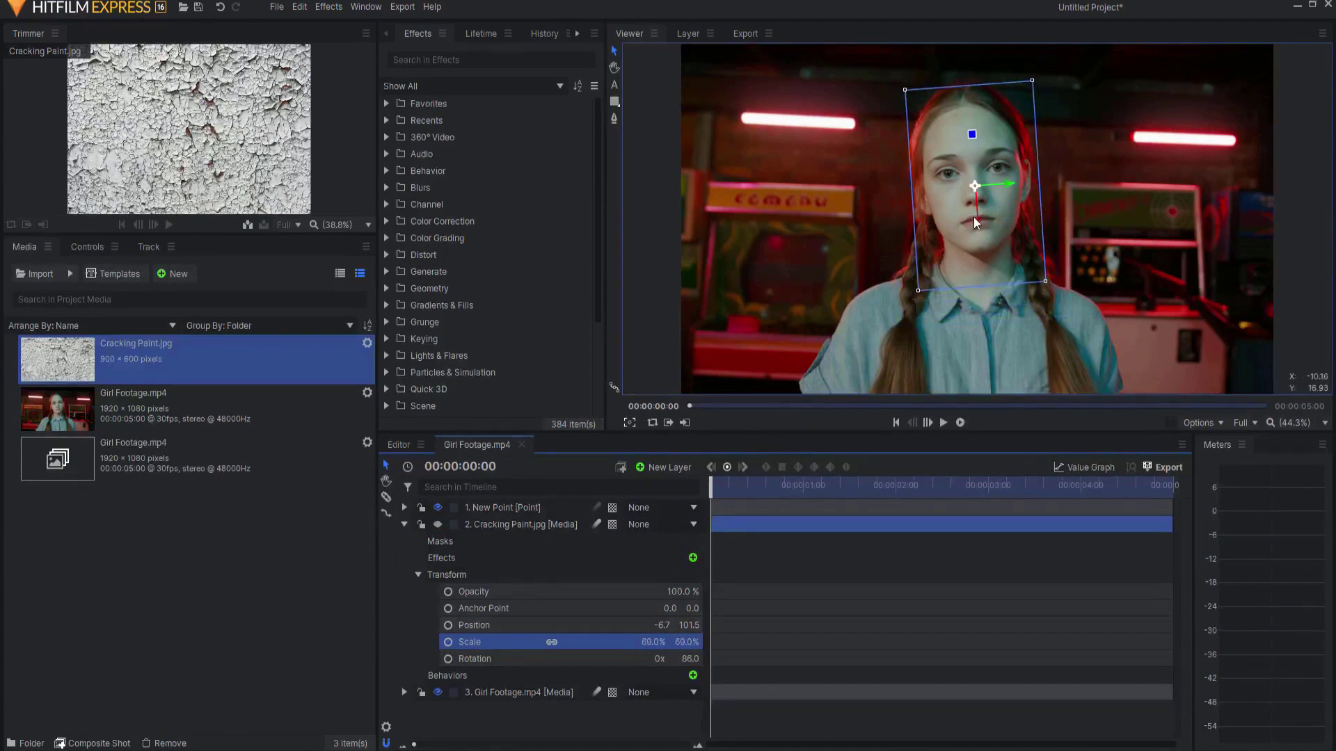
drag(976, 223, 976, 214)
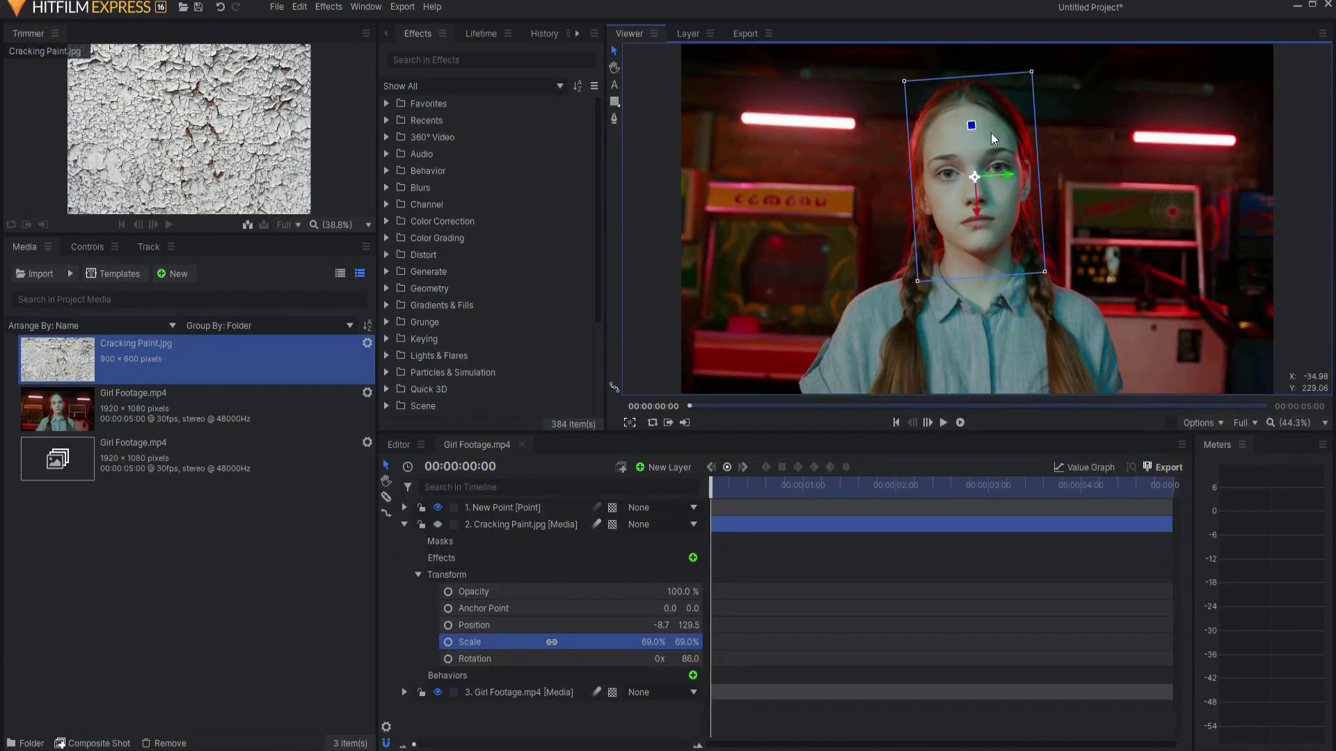
Parent the paint layer to New Point and play back to check it follows her face.
click(438, 525)
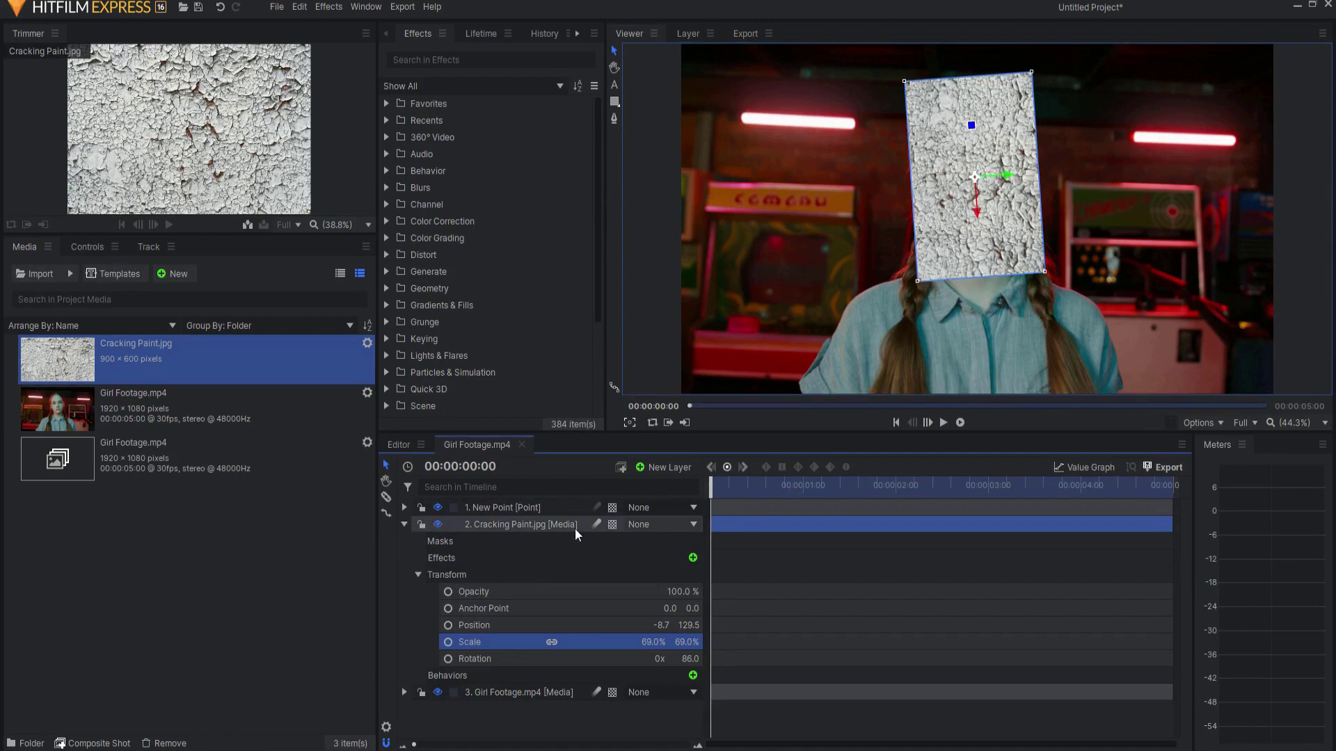
click(648, 526)
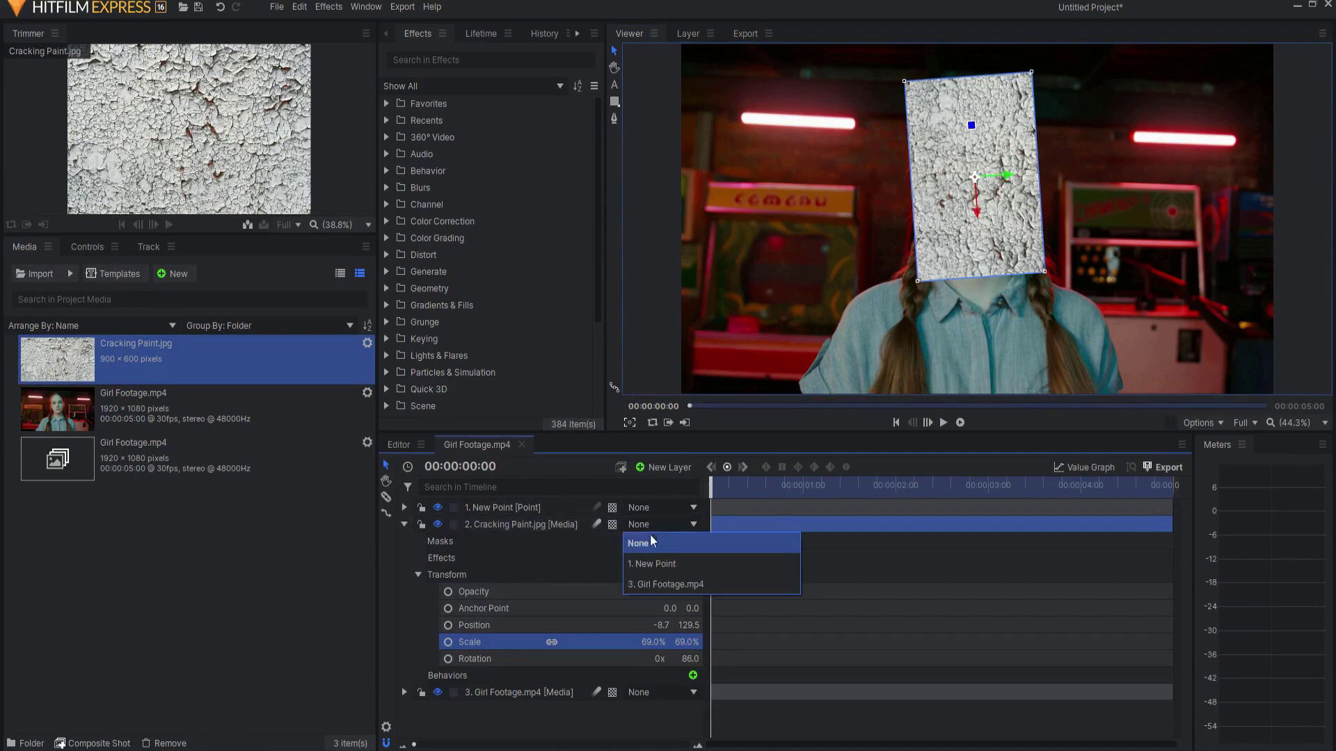
click(654, 568)
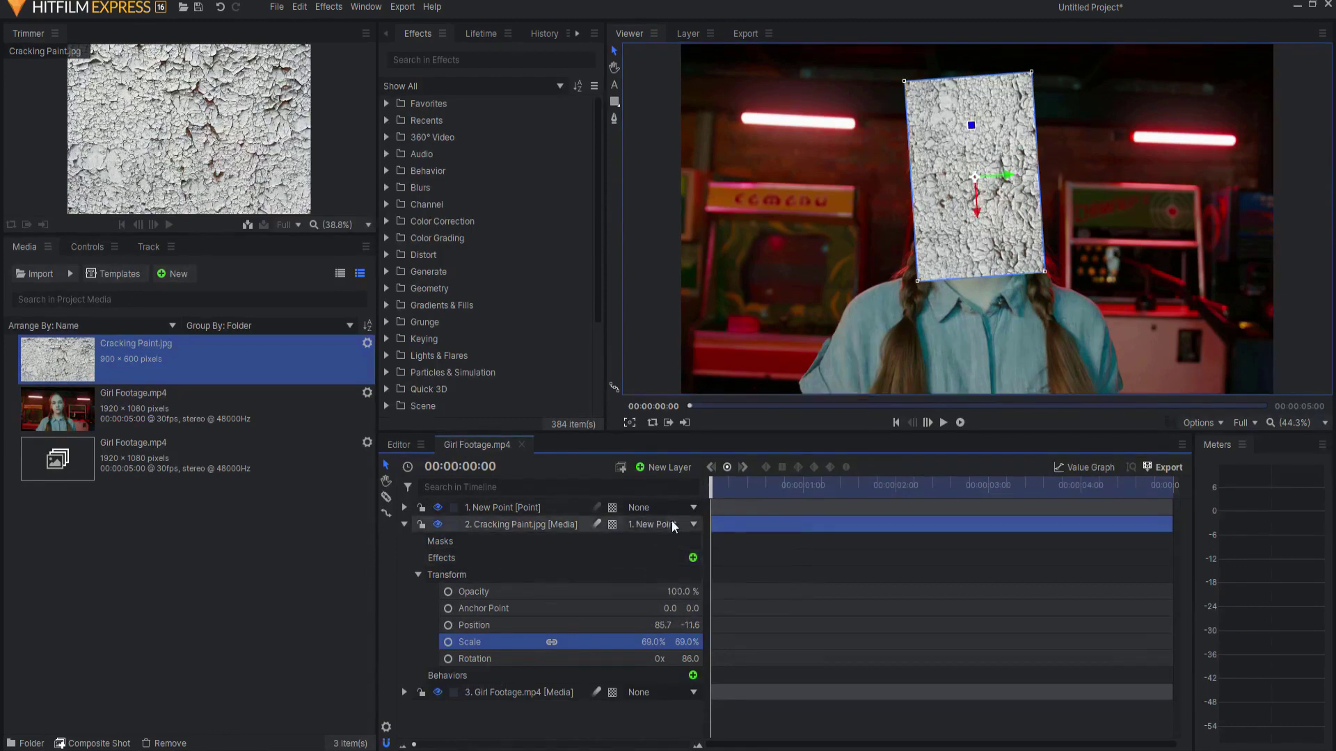
click(944, 422)
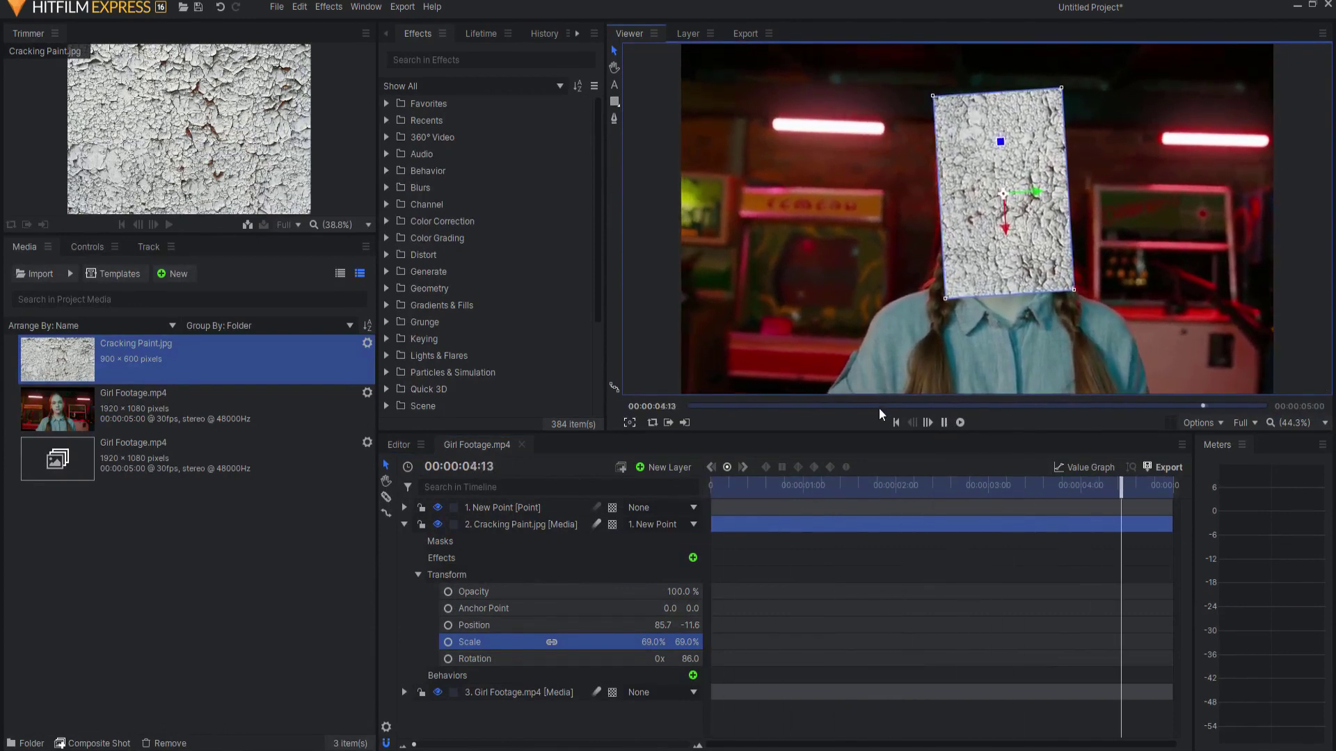
click(896, 423)
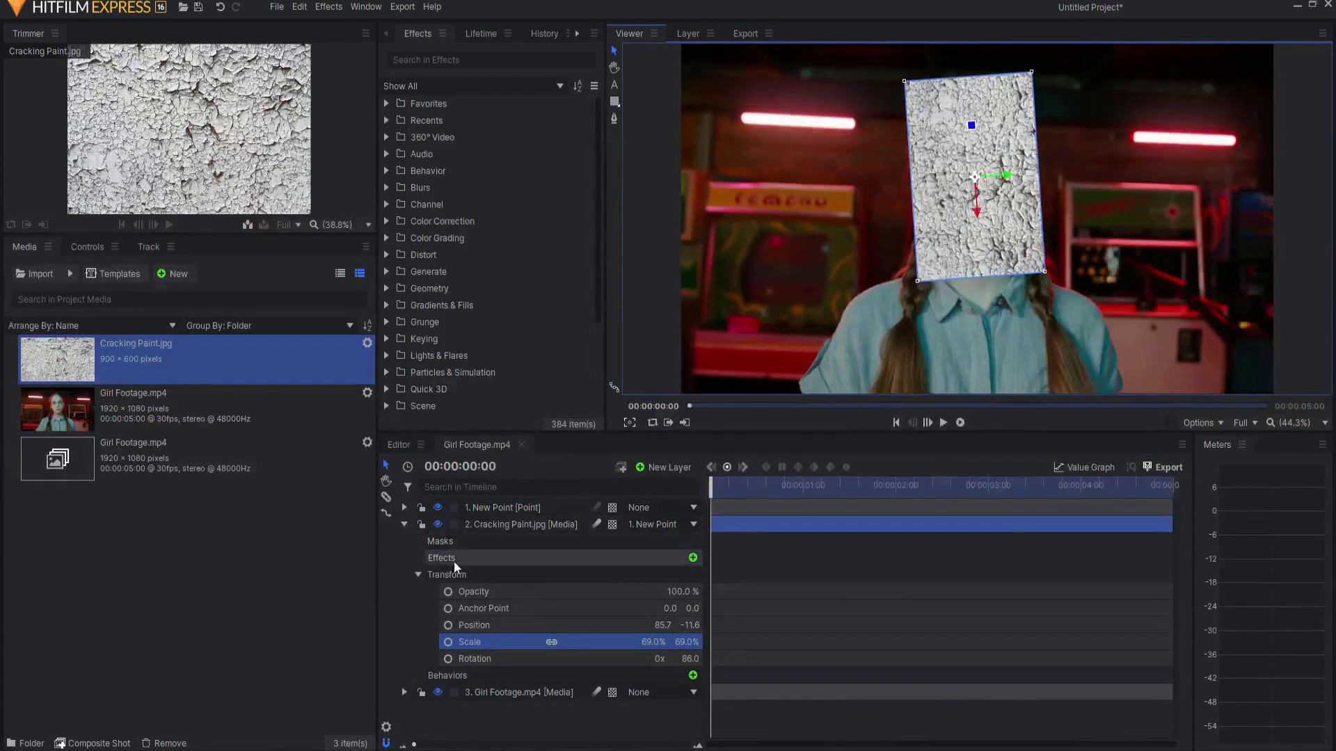
Hide the paint layer and draw a closed freehand mask across her forehead.
click(443, 541)
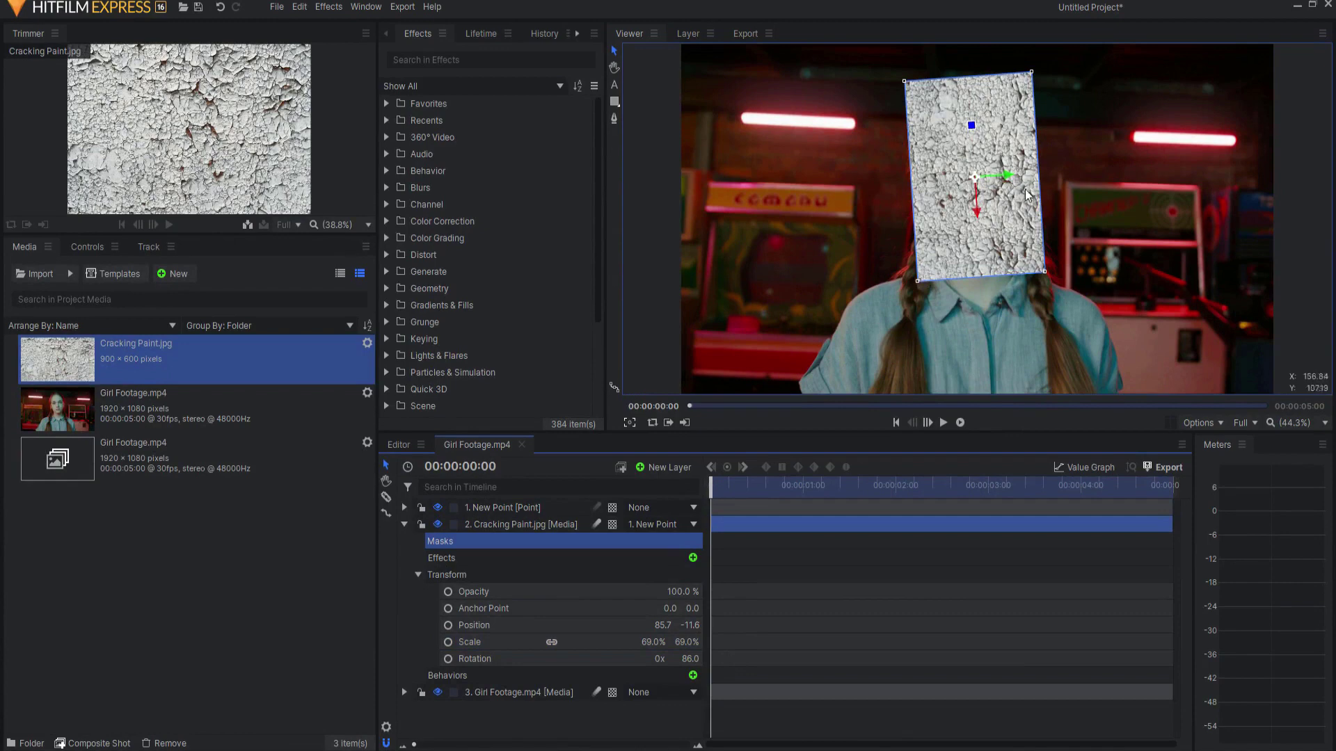
click(437, 525)
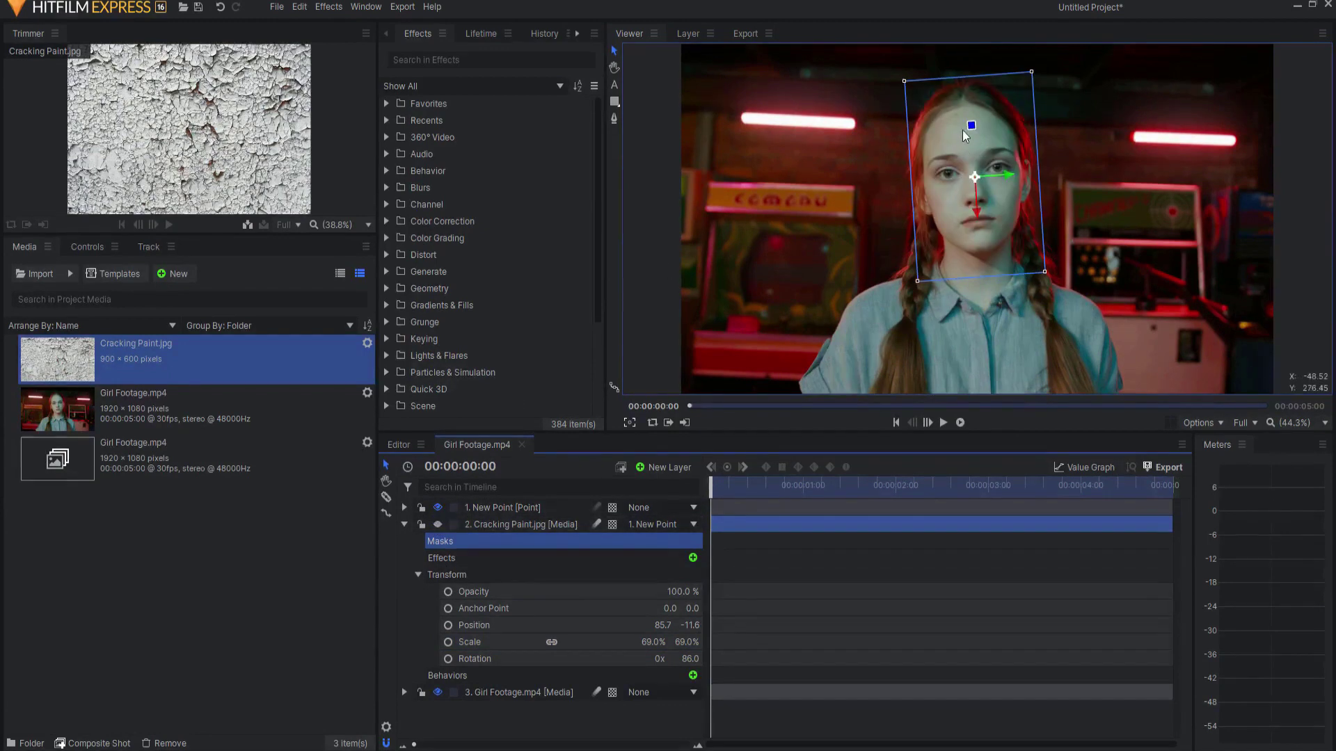
scroll(965, 135, up, 4)
click(614, 120)
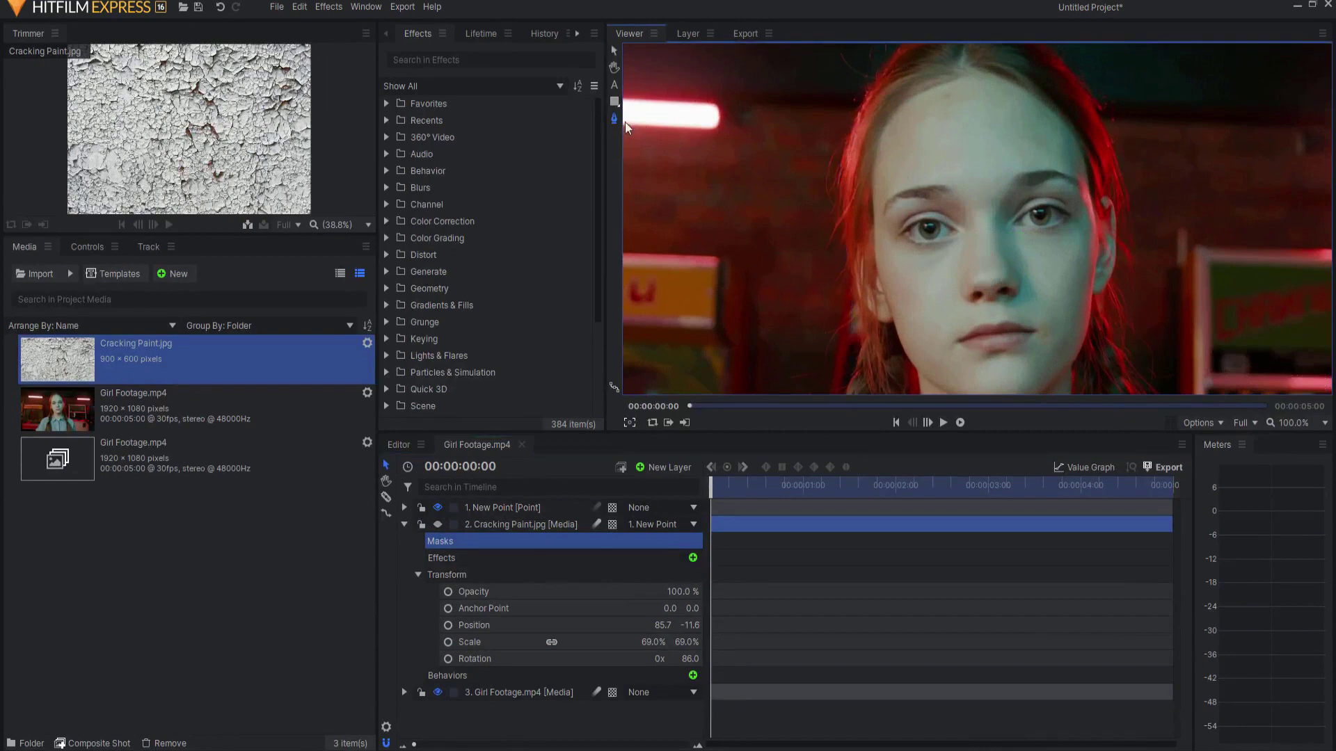
click(898, 138)
click(946, 109)
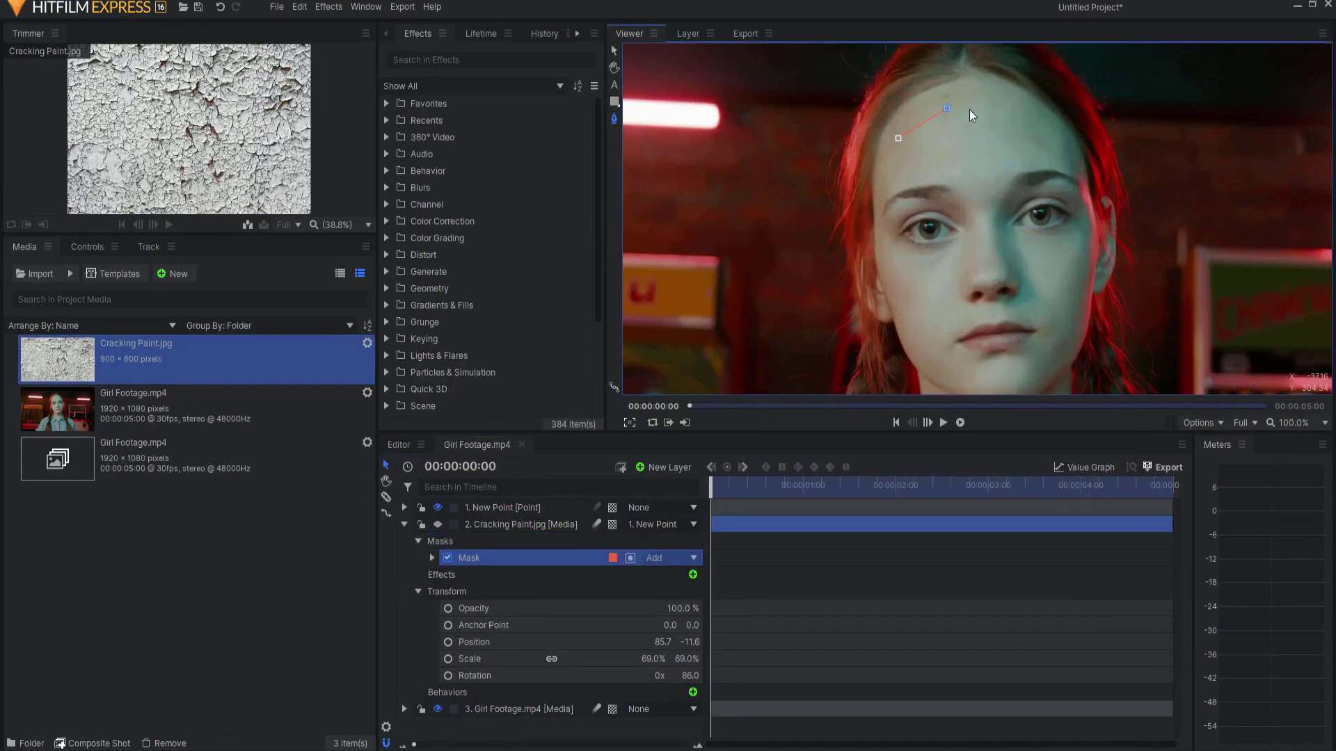
click(970, 108)
click(996, 109)
click(1020, 119)
click(1038, 141)
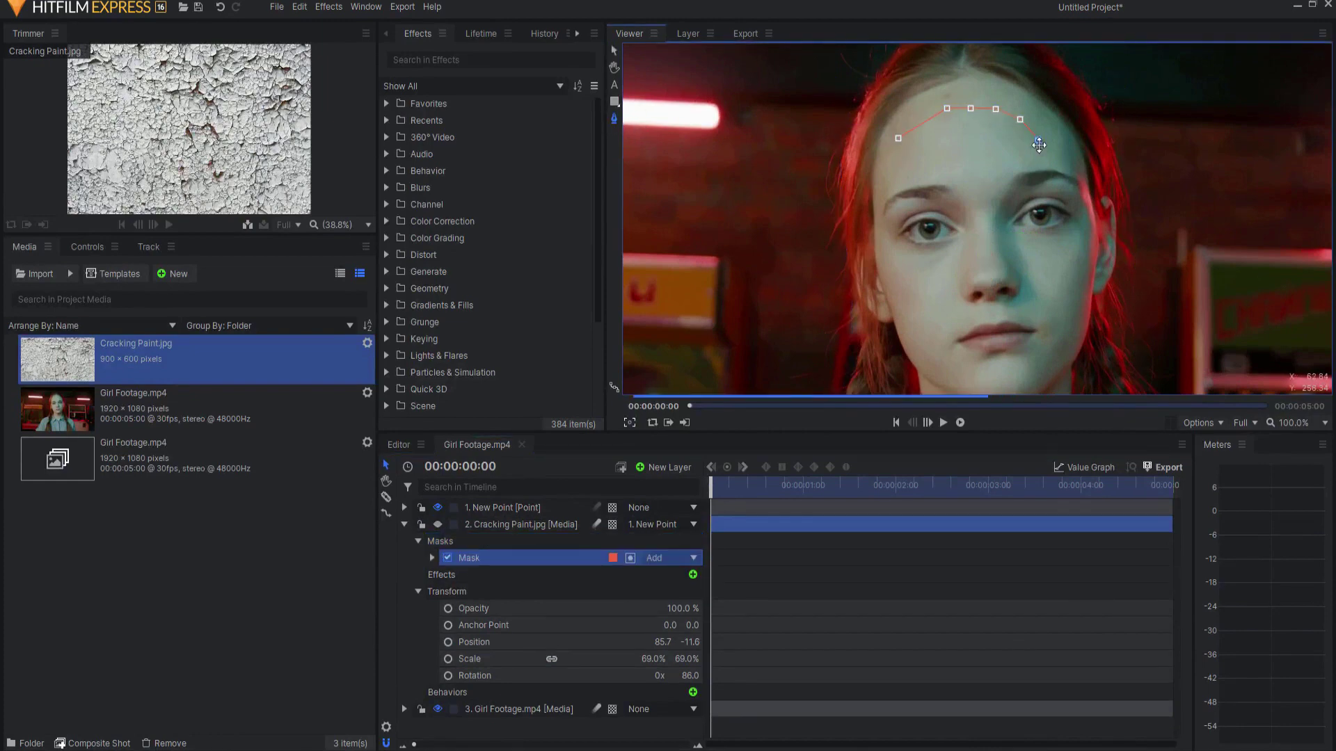
click(1030, 154)
click(999, 167)
click(972, 176)
click(942, 167)
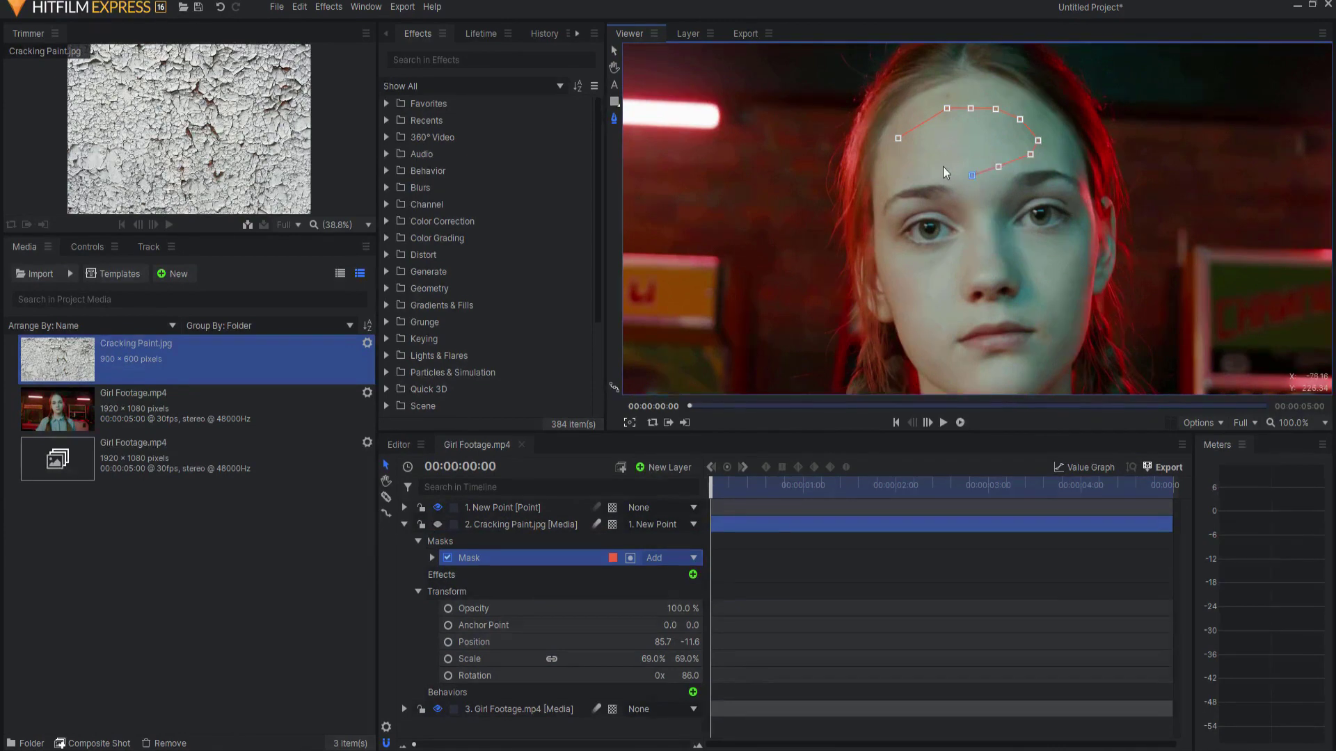
click(905, 168)
click(893, 155)
click(898, 138)
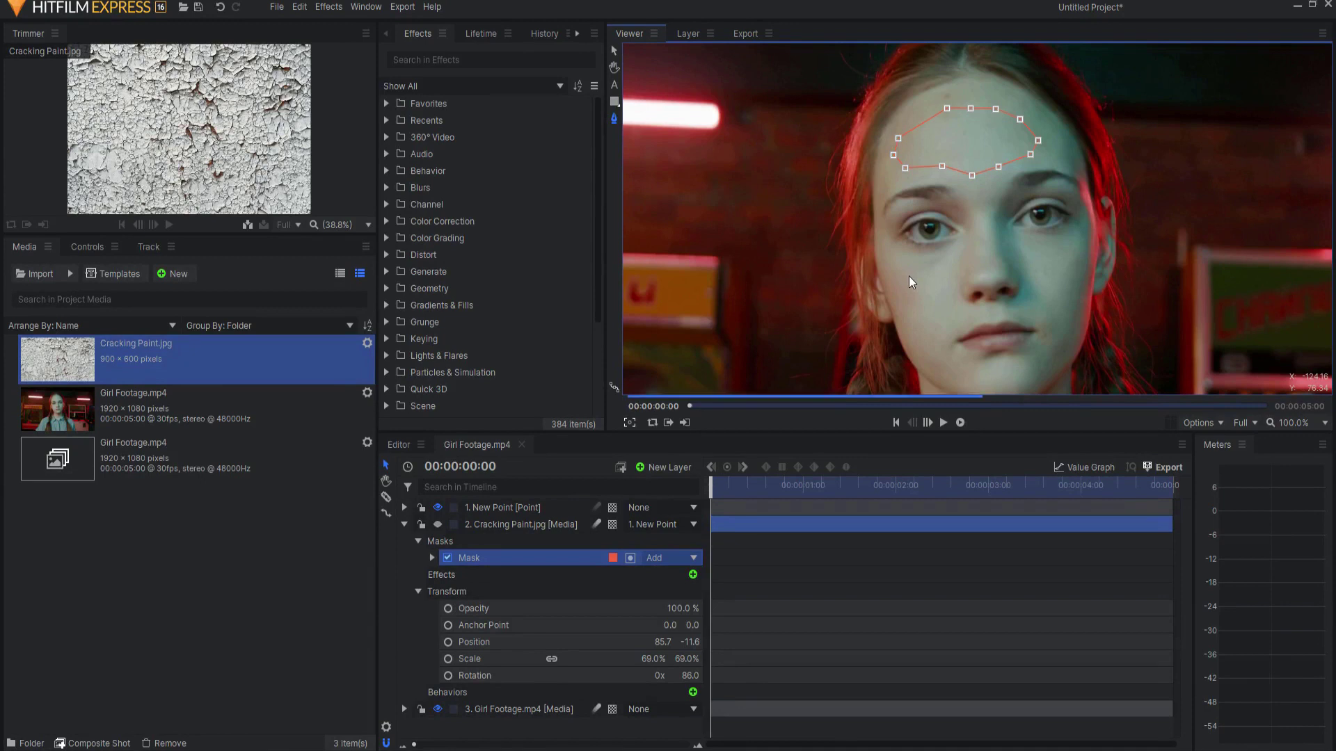
Draw a second closed mask around one cheek.
click(450, 540)
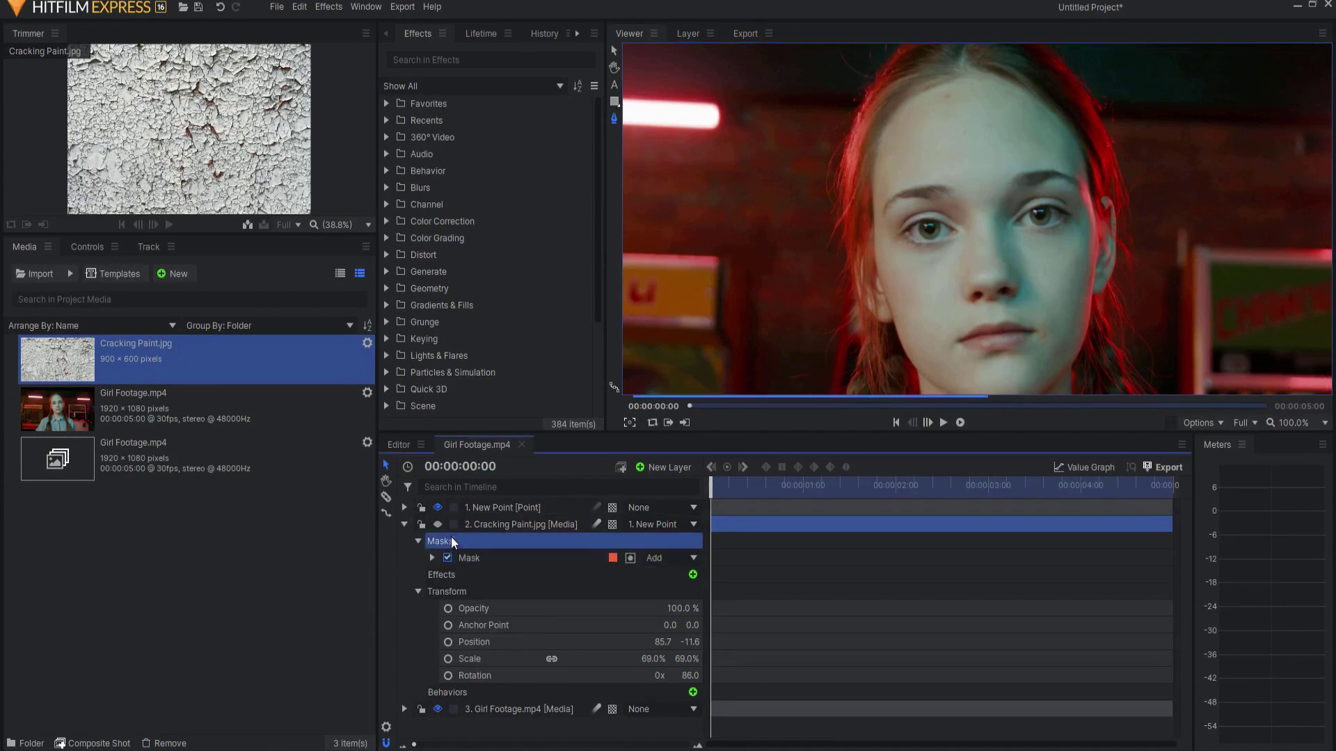
click(904, 281)
click(924, 270)
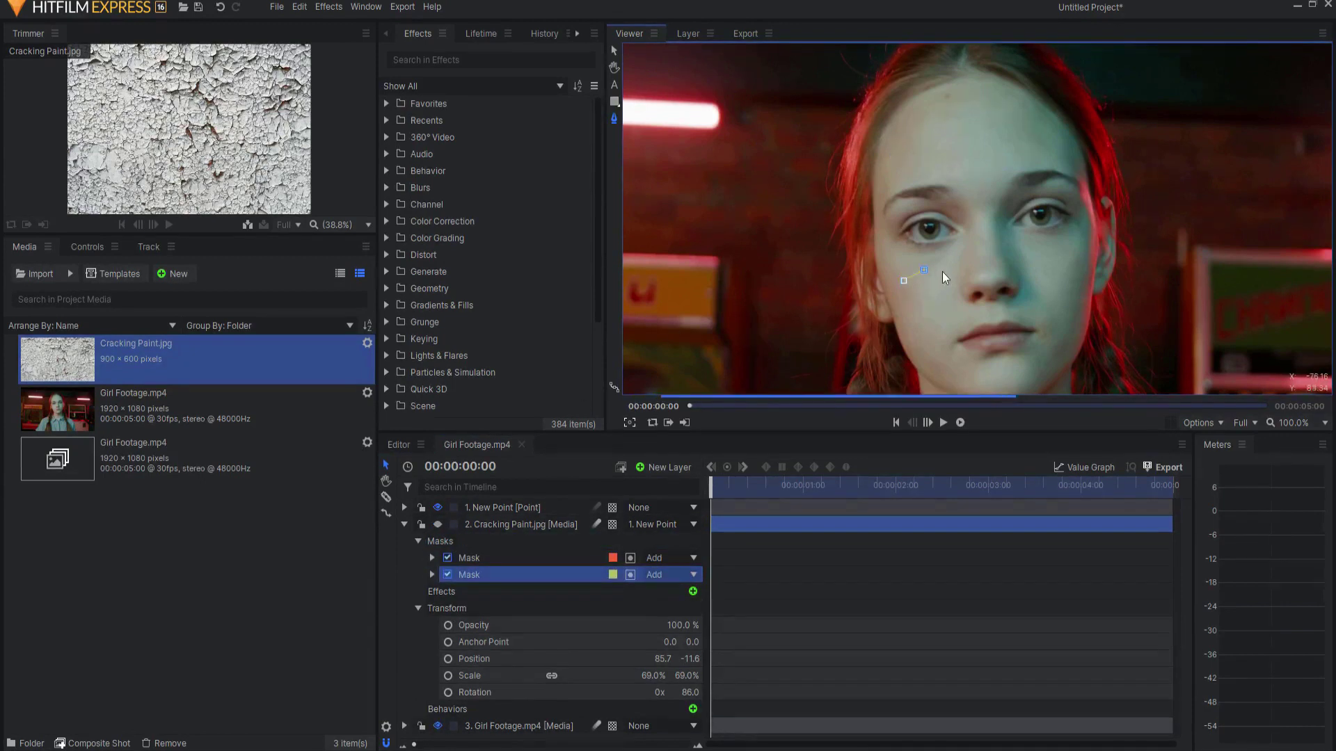
click(944, 275)
click(947, 298)
click(939, 326)
click(921, 328)
click(904, 310)
click(903, 281)
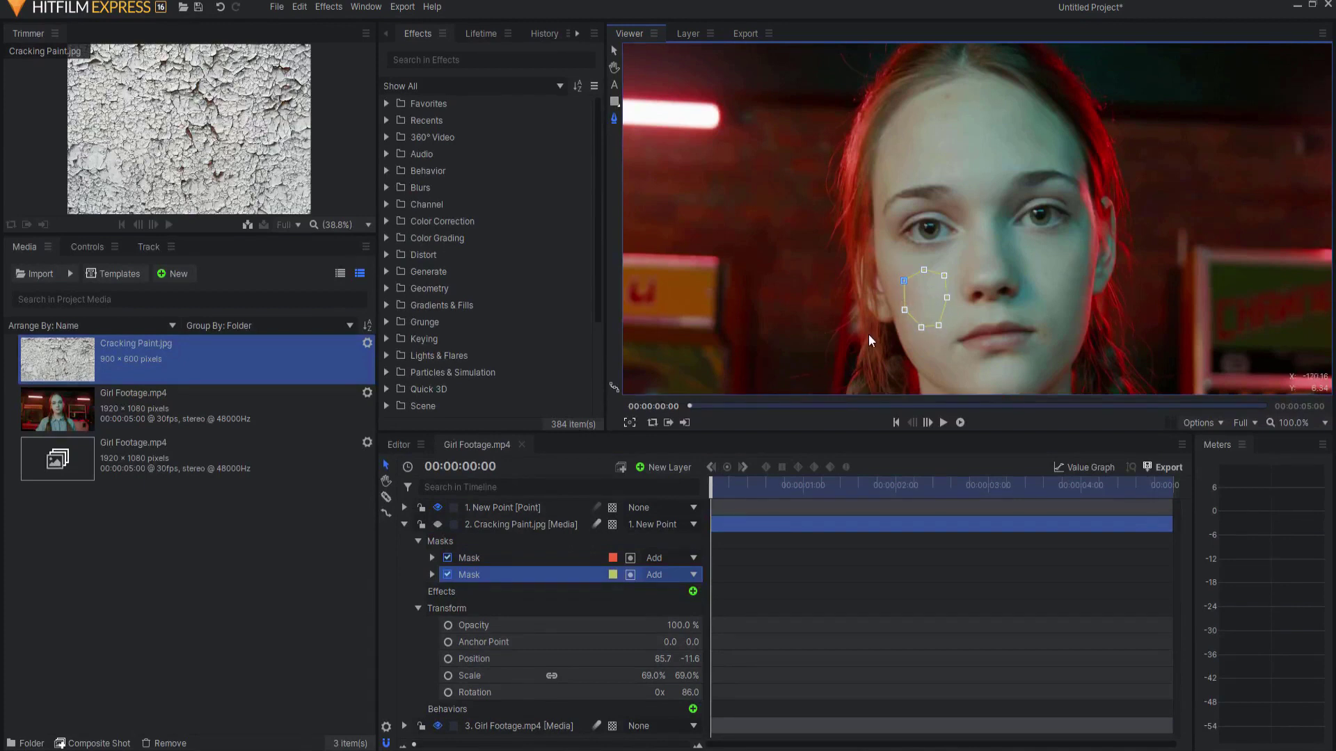
Draw a third closed mask around the other cheek and show the paint layer again.
click(444, 540)
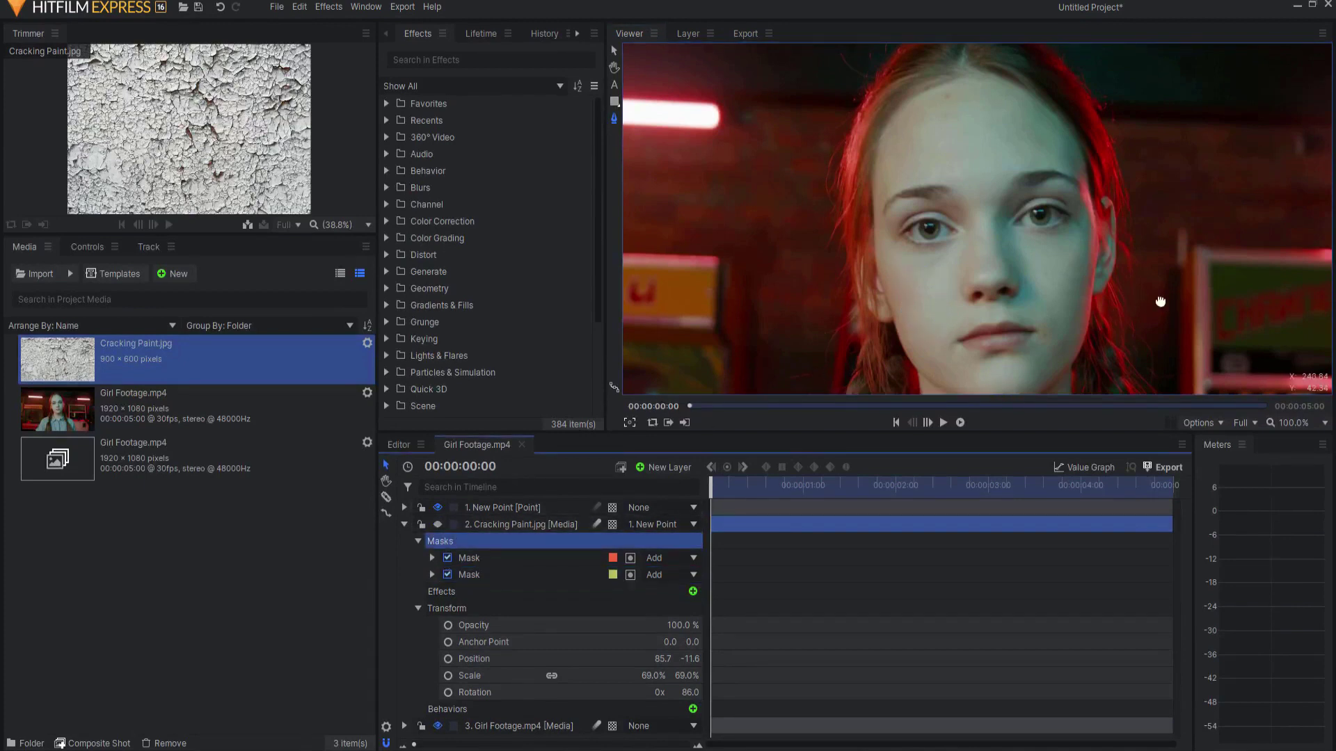
drag(1160, 301, 1066, 221)
click(943, 178)
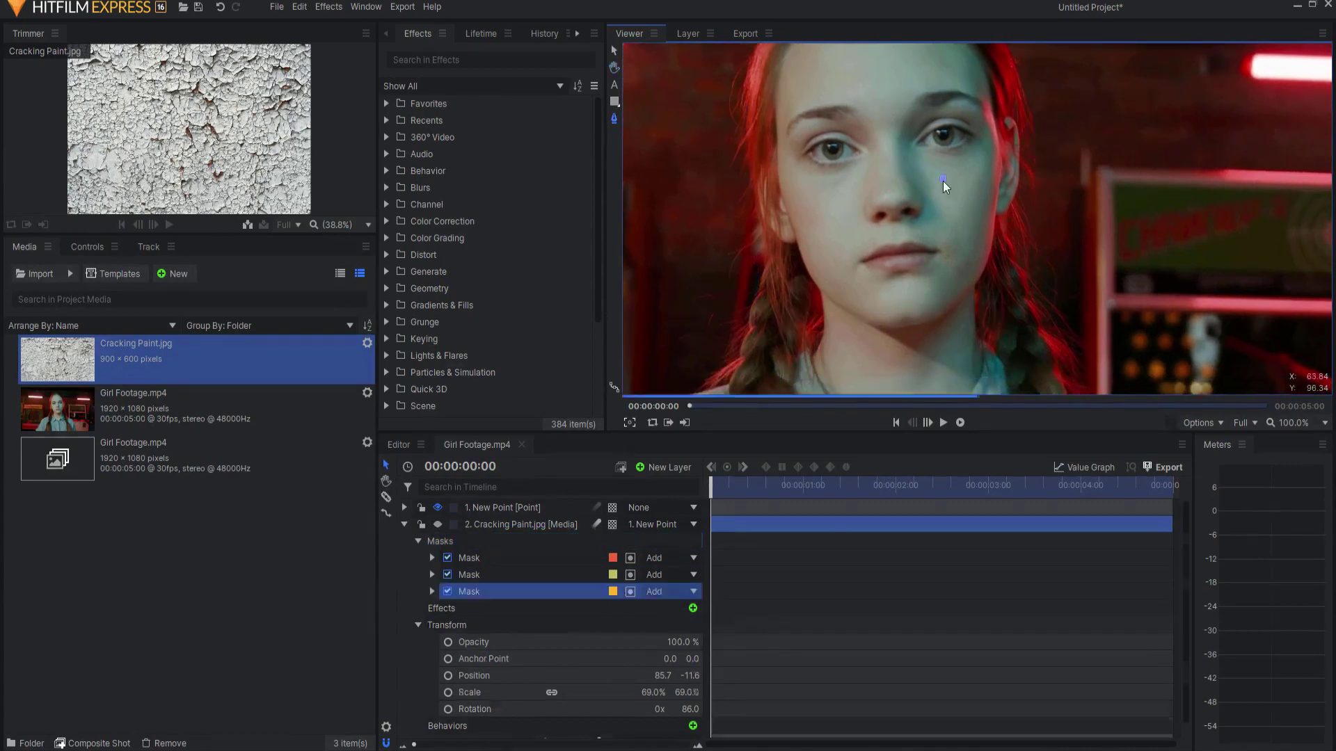
click(937, 202)
click(929, 221)
click(914, 231)
click(904, 243)
click(901, 260)
click(905, 281)
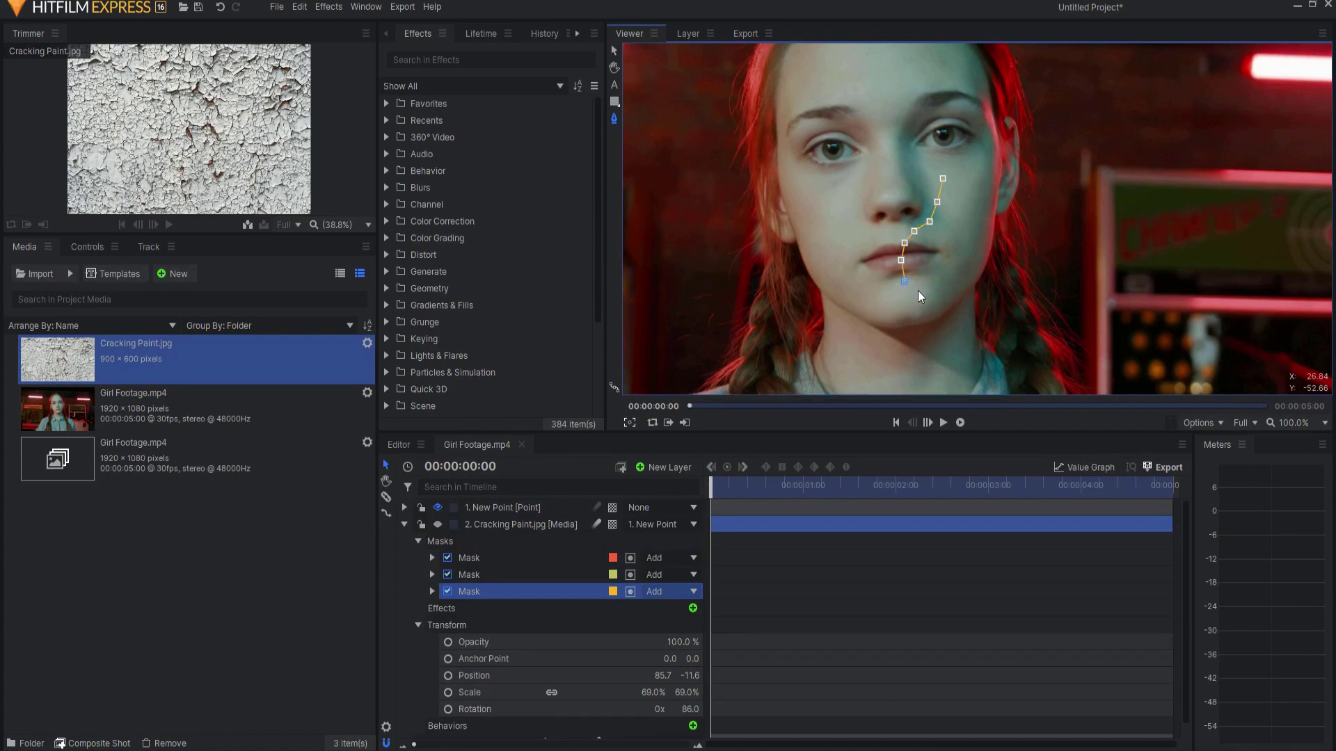
click(921, 291)
click(940, 286)
click(963, 267)
click(973, 238)
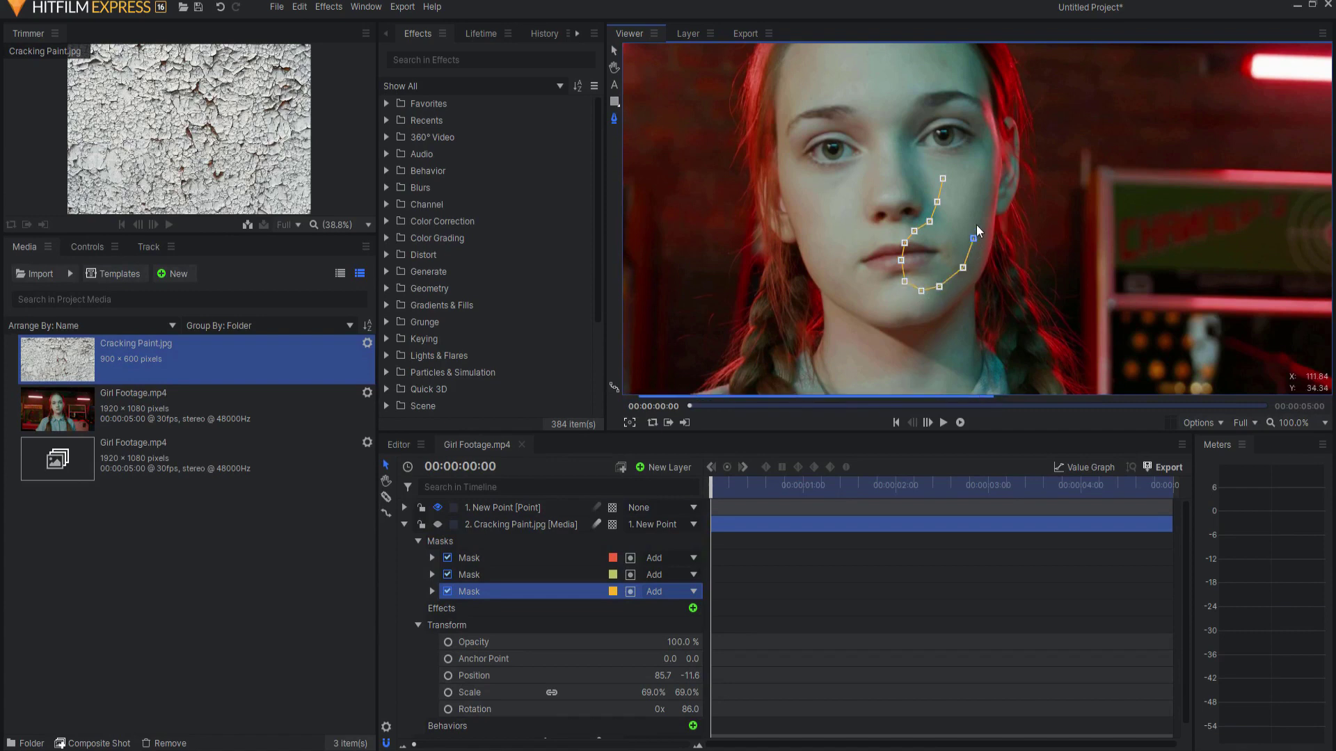
click(976, 205)
click(968, 182)
click(943, 176)
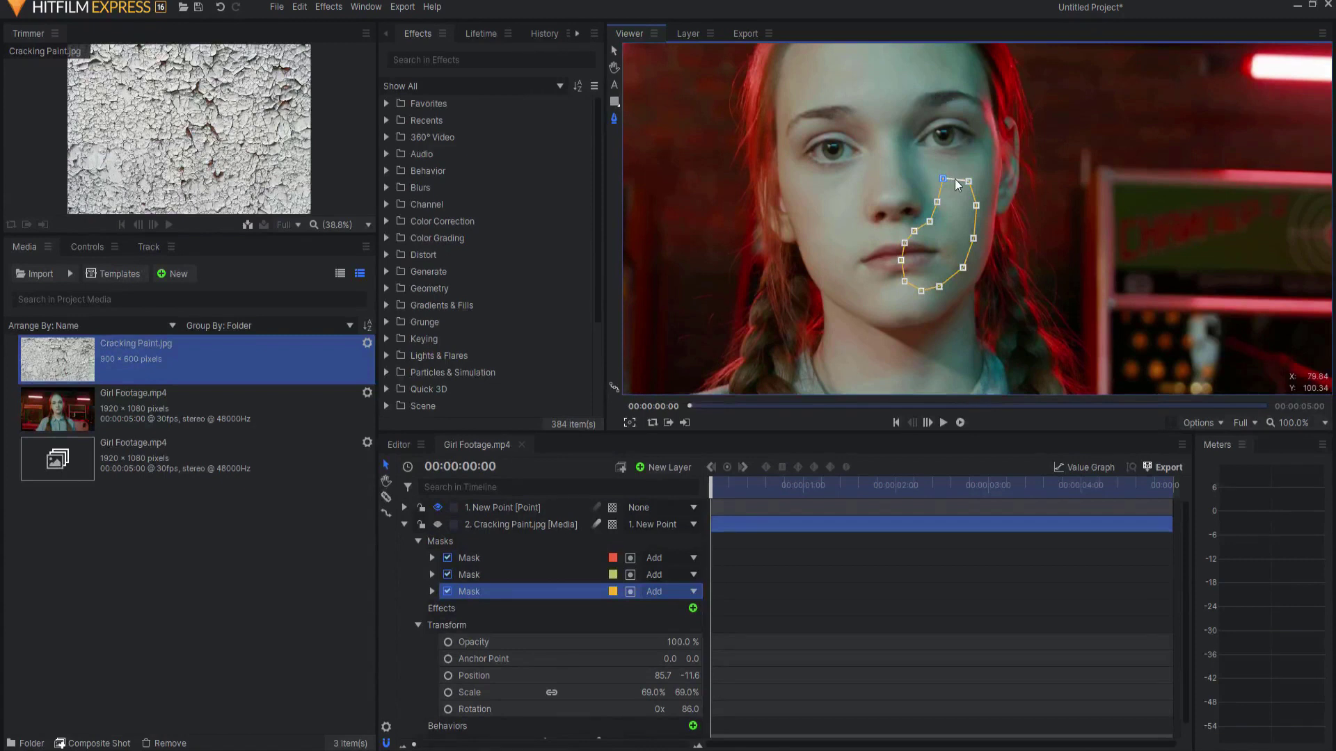
click(957, 177)
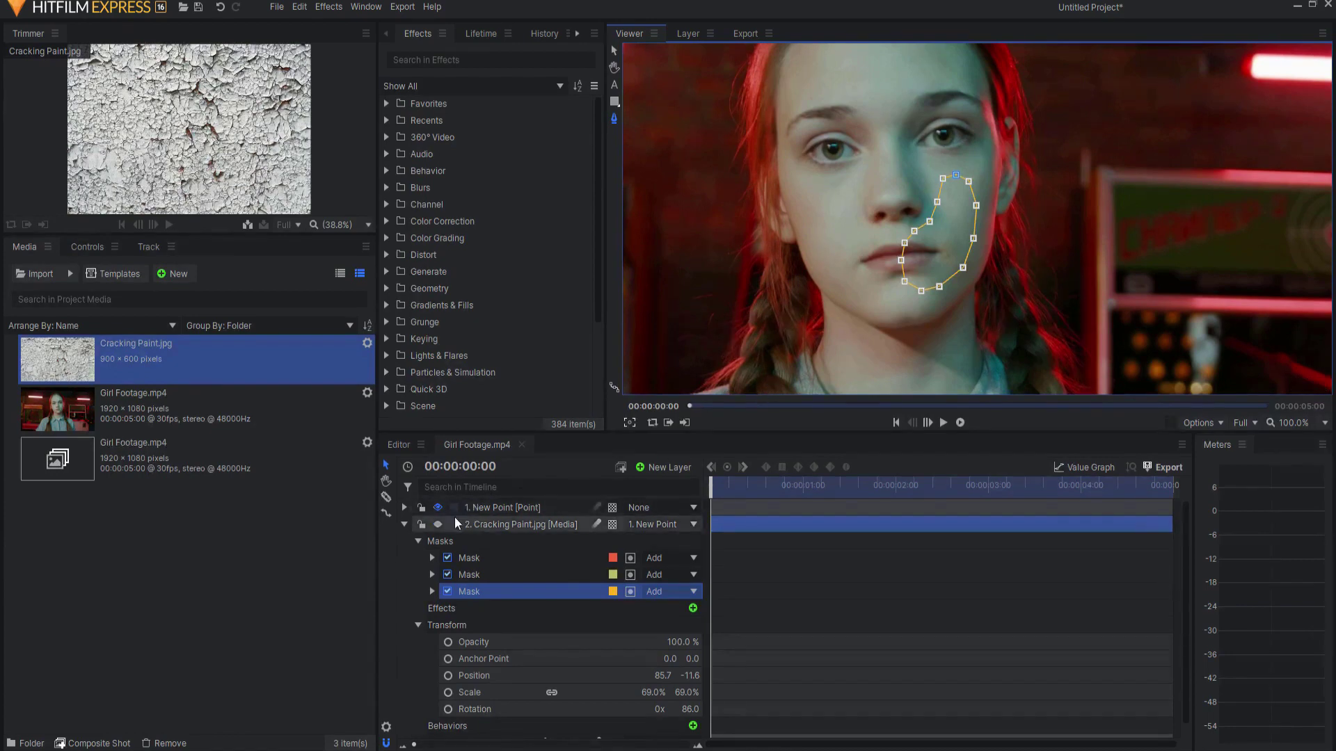
click(437, 524)
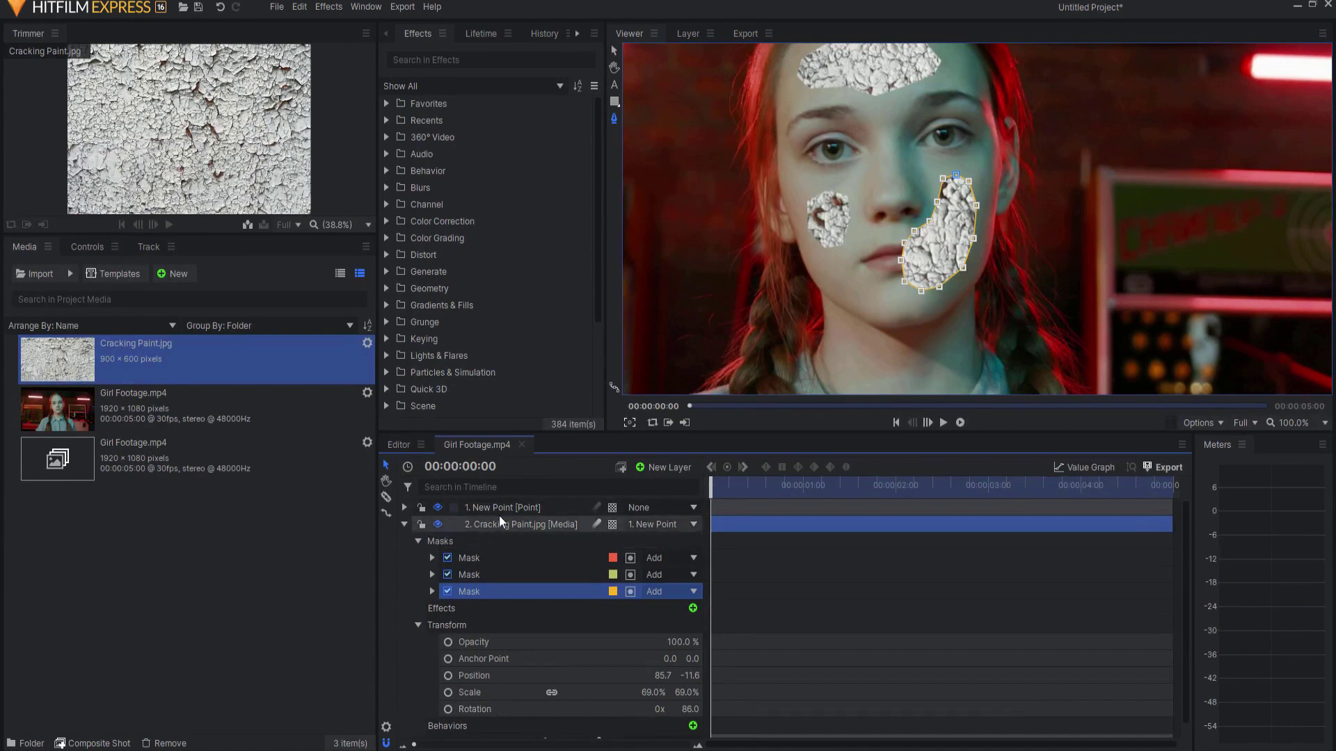
Preview the masked paint patches, scrub back to frame 0 and hide the Cracking Paint layer.
scroll(1020, 263, down, 2)
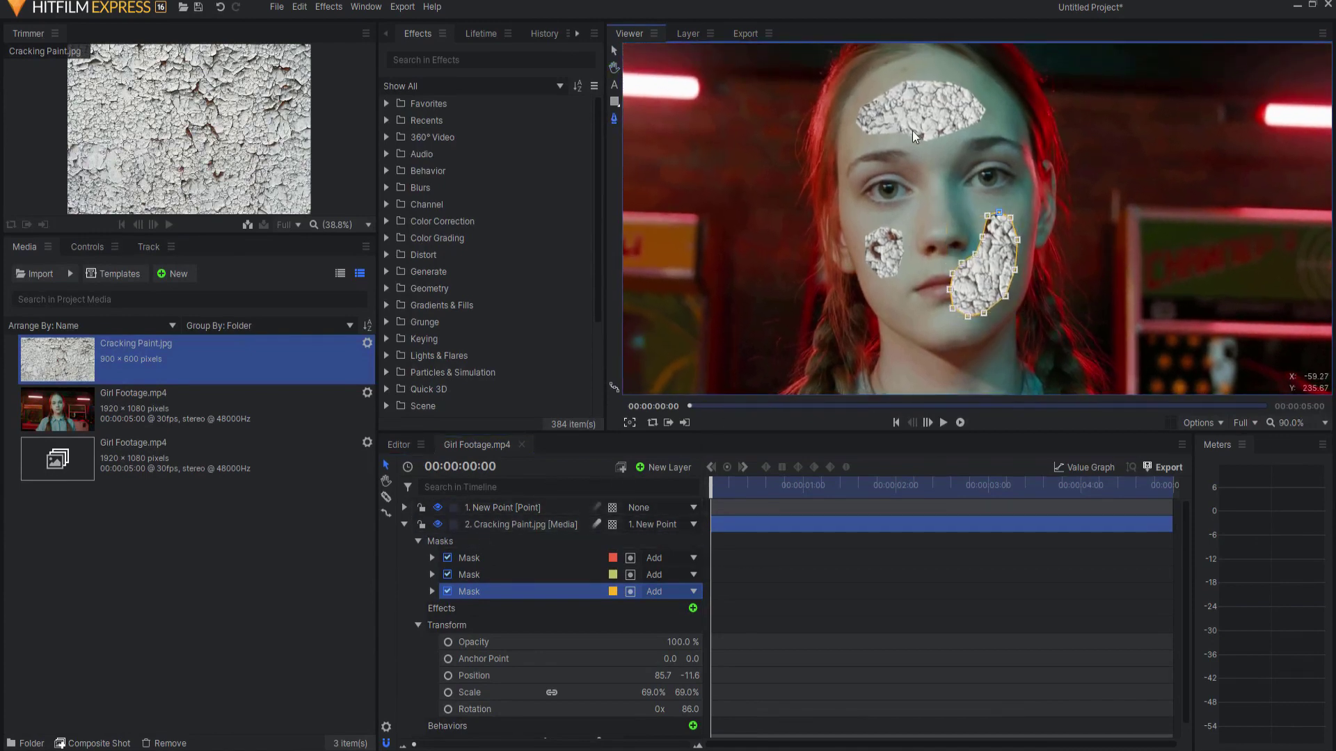
click(944, 423)
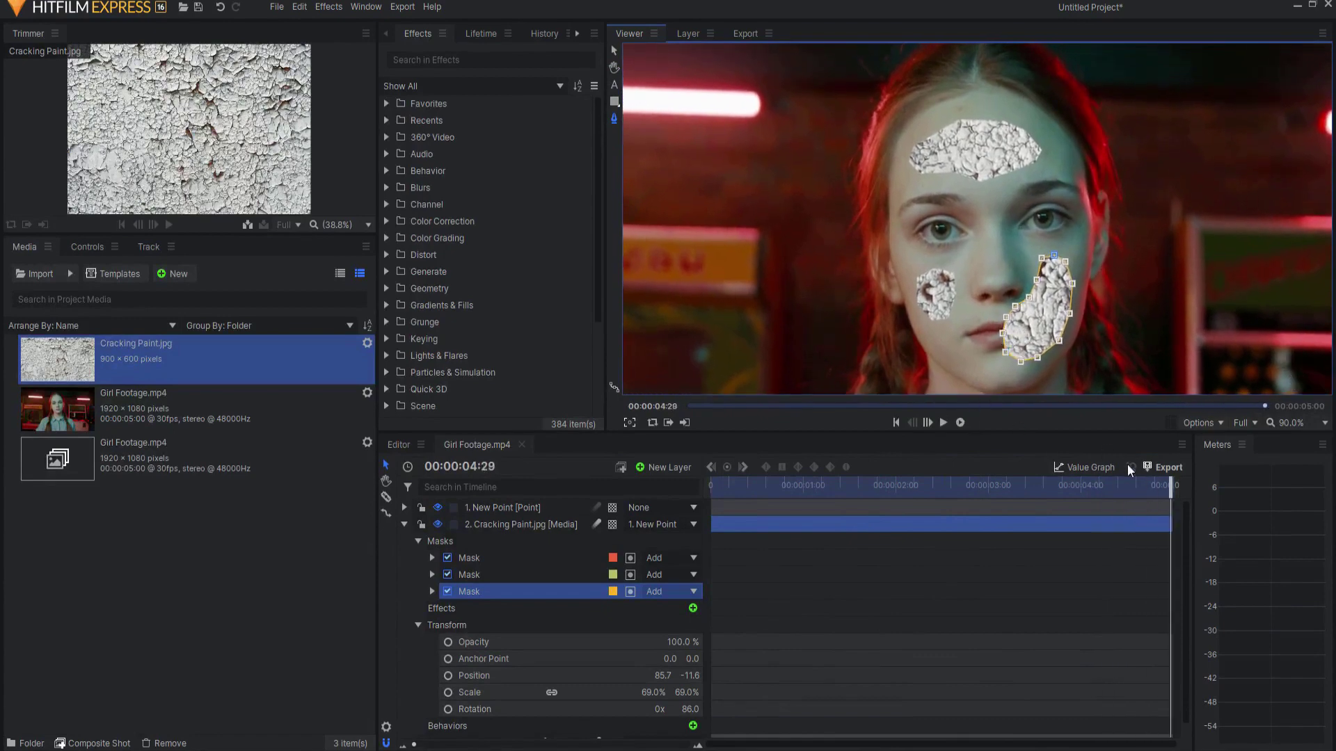
drag(1169, 492, 711, 492)
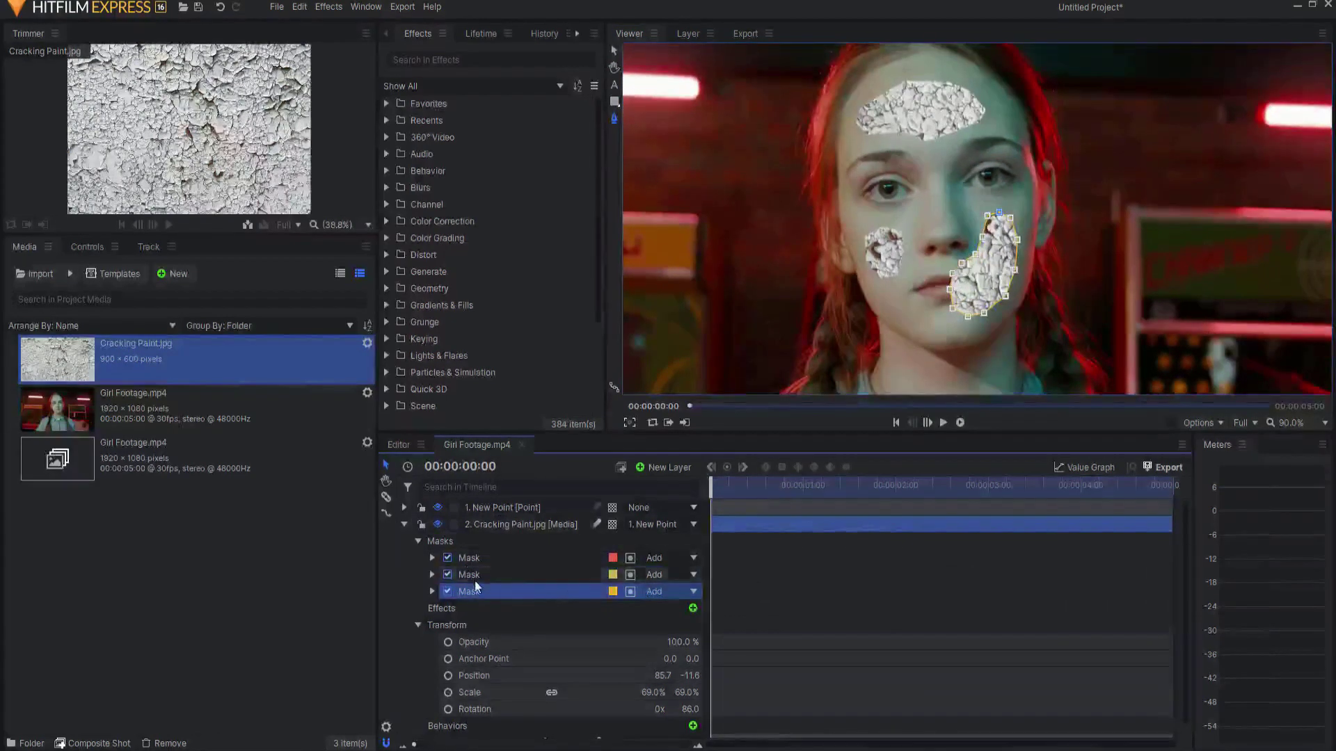
click(437, 524)
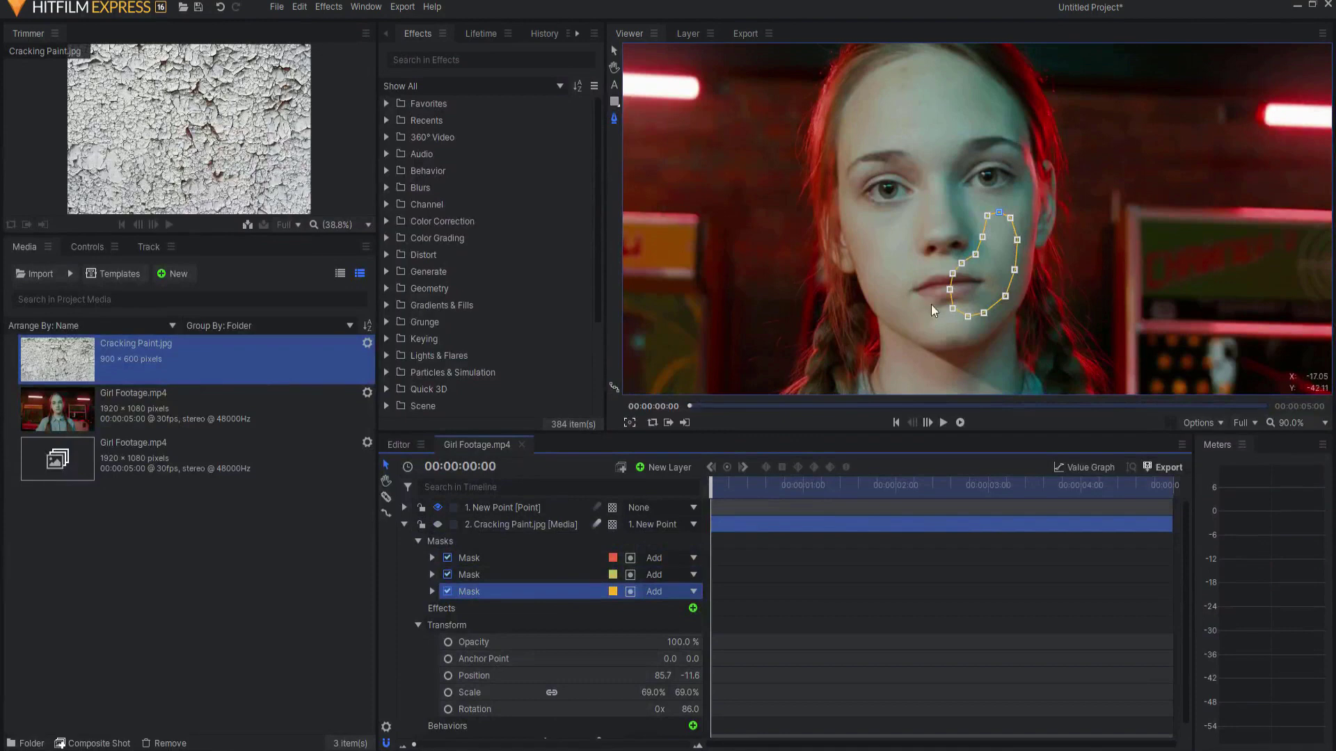
Trace a closed mask around her upper and lower lips.
scroll(972, 281, up, 5)
drag(1033, 327, 1002, 110)
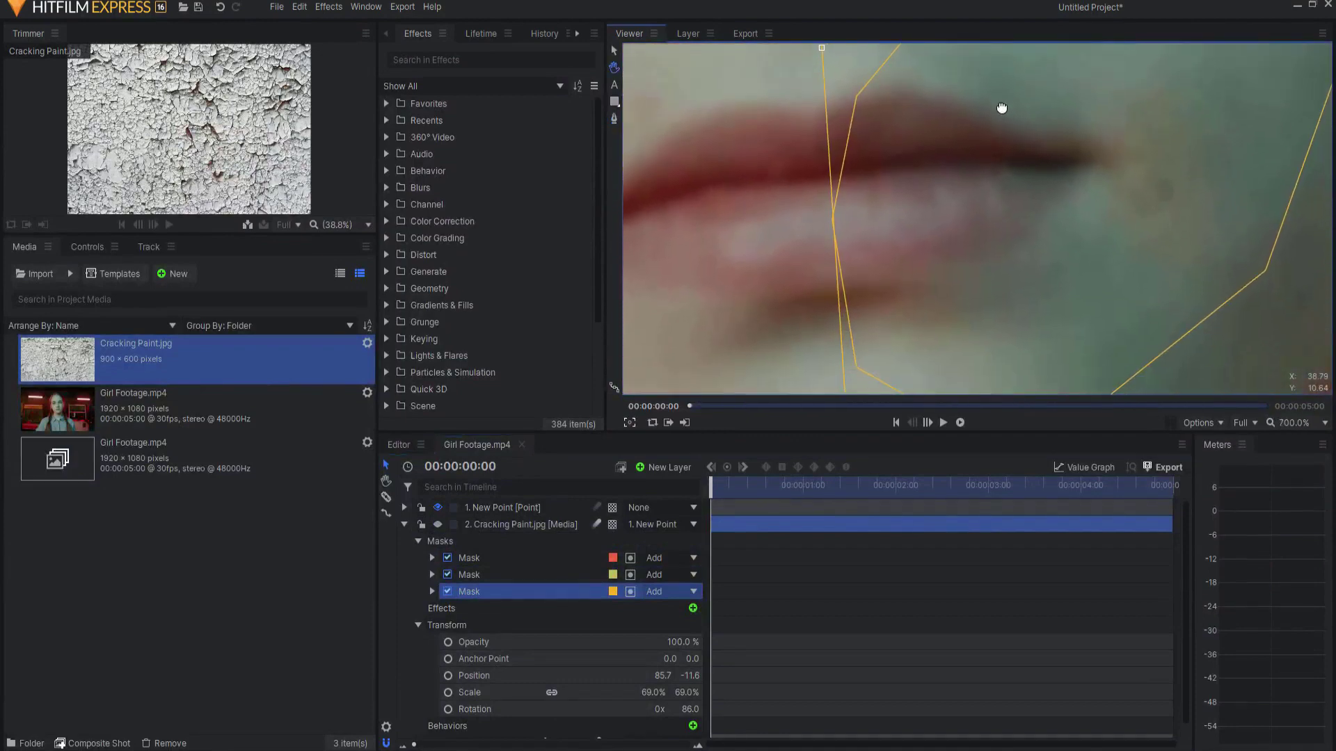
click(441, 542)
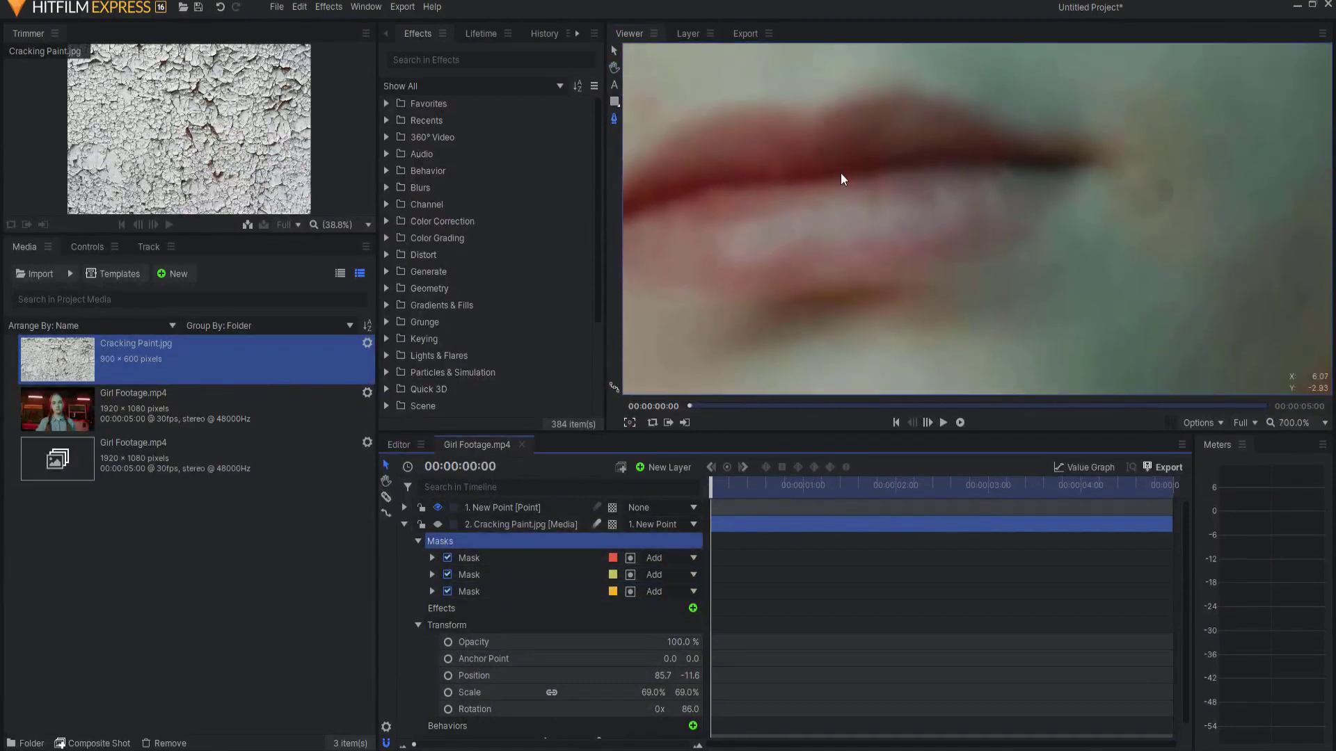
click(812, 112)
click(831, 105)
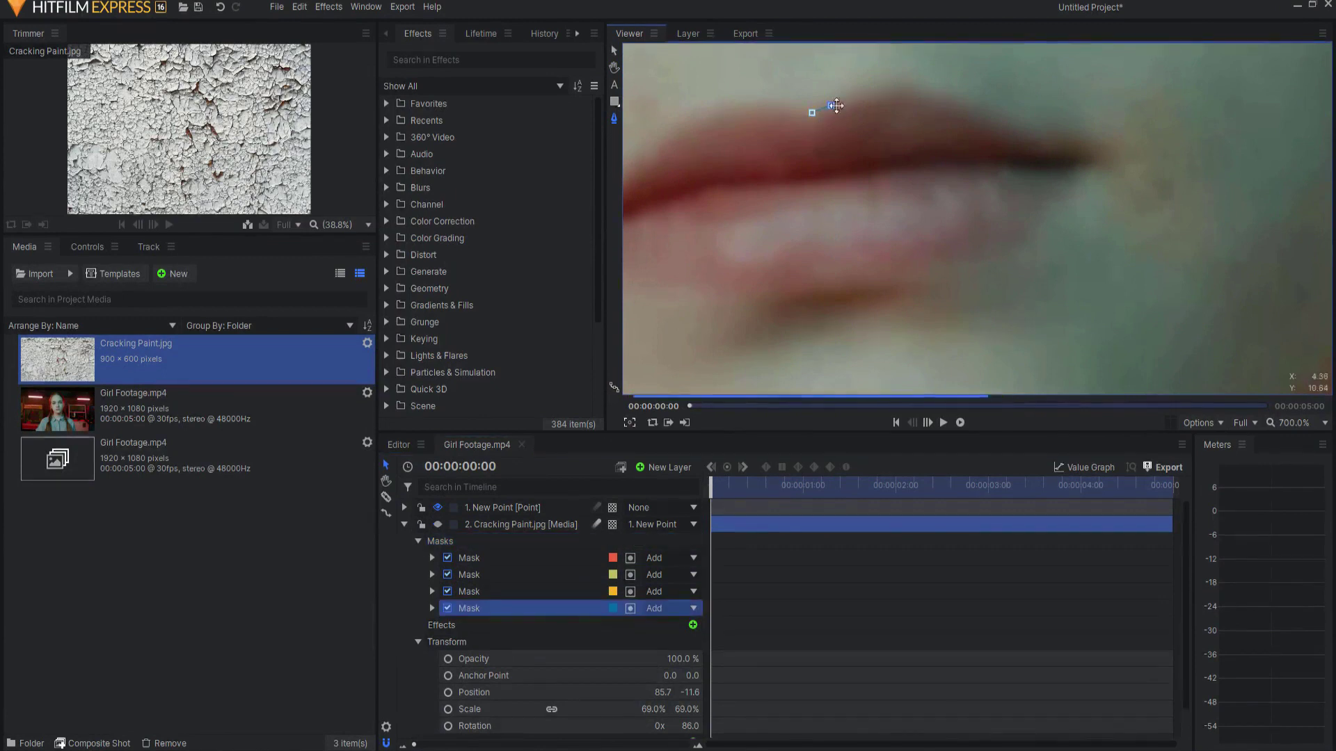
click(855, 99)
click(875, 96)
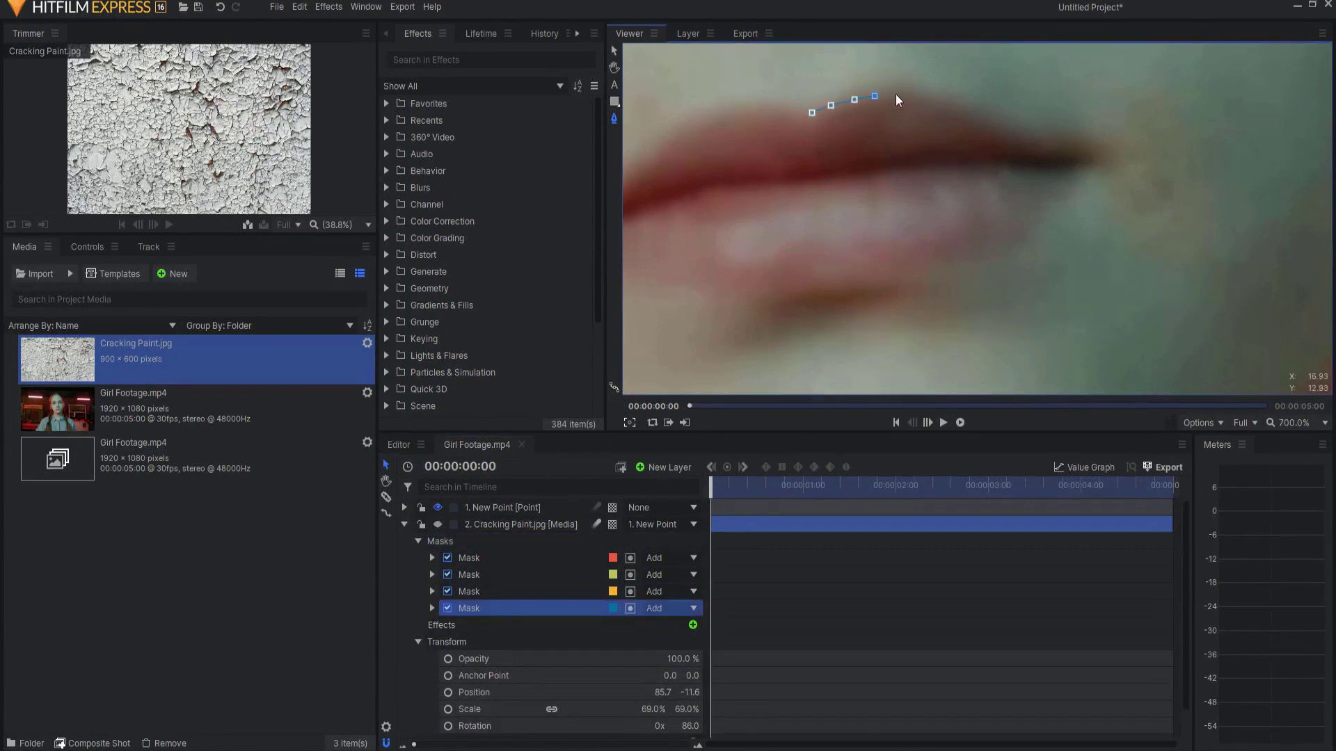
click(895, 94)
click(913, 94)
click(933, 100)
click(957, 111)
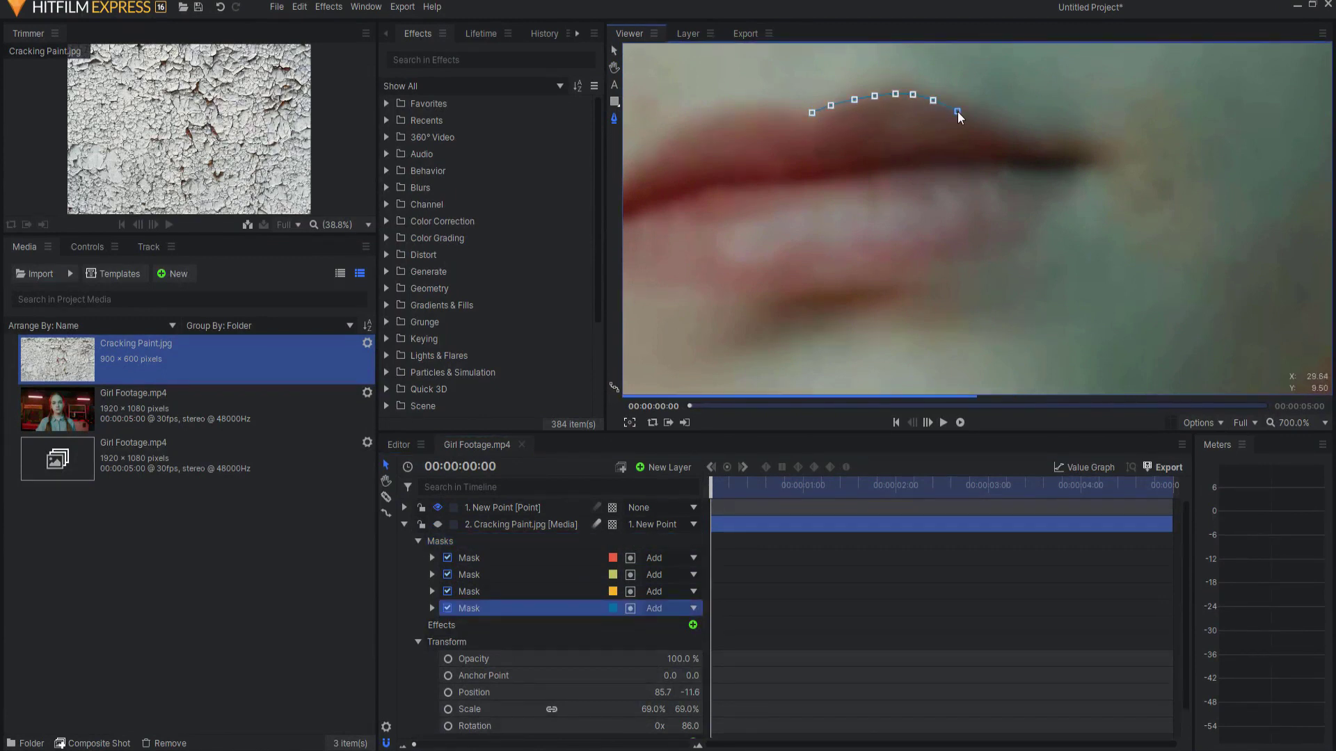
click(1001, 131)
click(1030, 143)
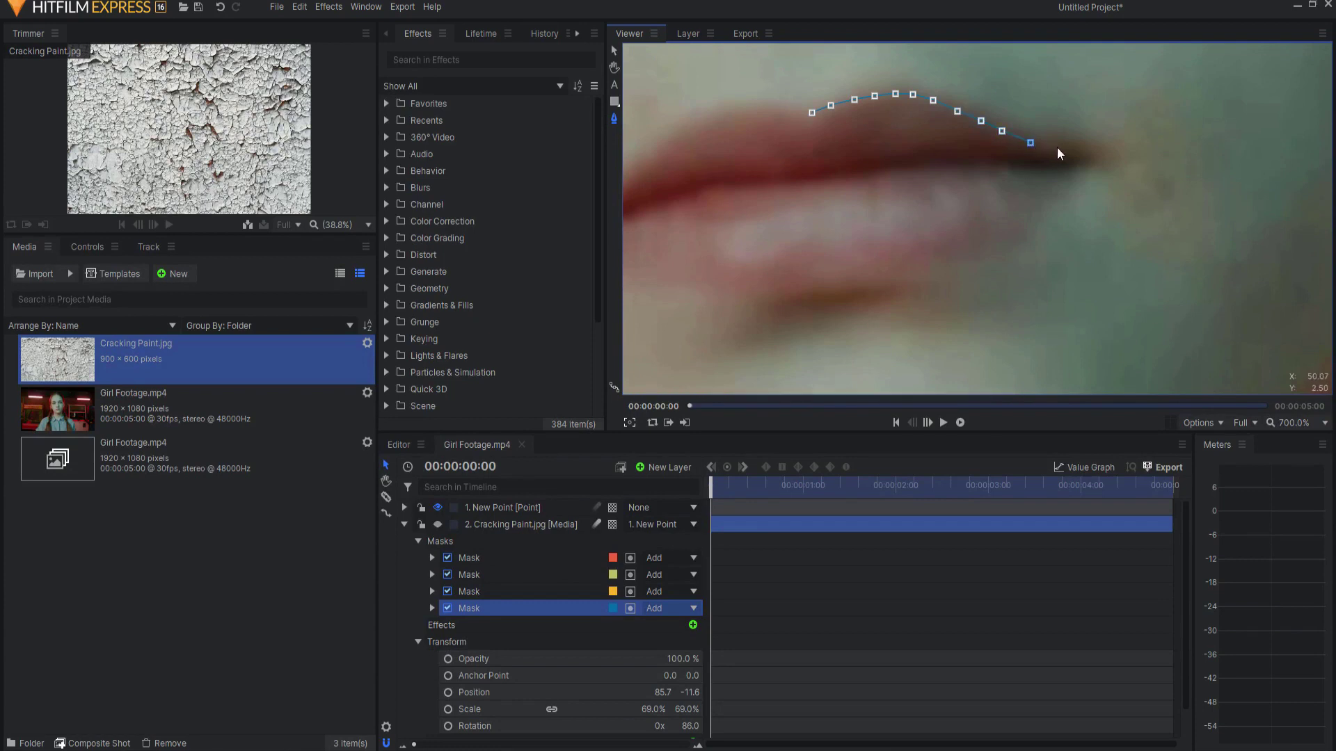
click(1058, 147)
click(1083, 157)
click(1085, 167)
click(1064, 193)
click(1045, 208)
click(1024, 224)
click(1002, 242)
click(975, 254)
click(941, 266)
click(913, 271)
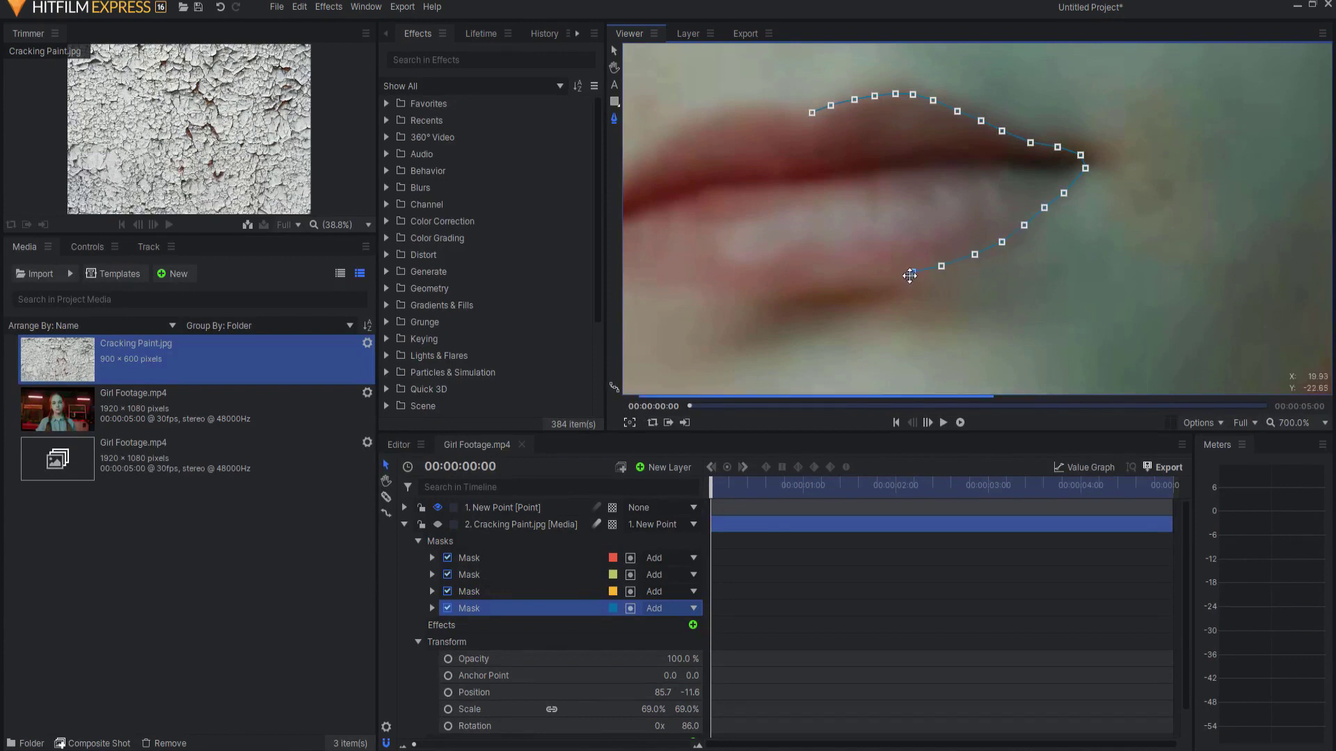
click(886, 281)
click(858, 281)
click(826, 282)
click(795, 288)
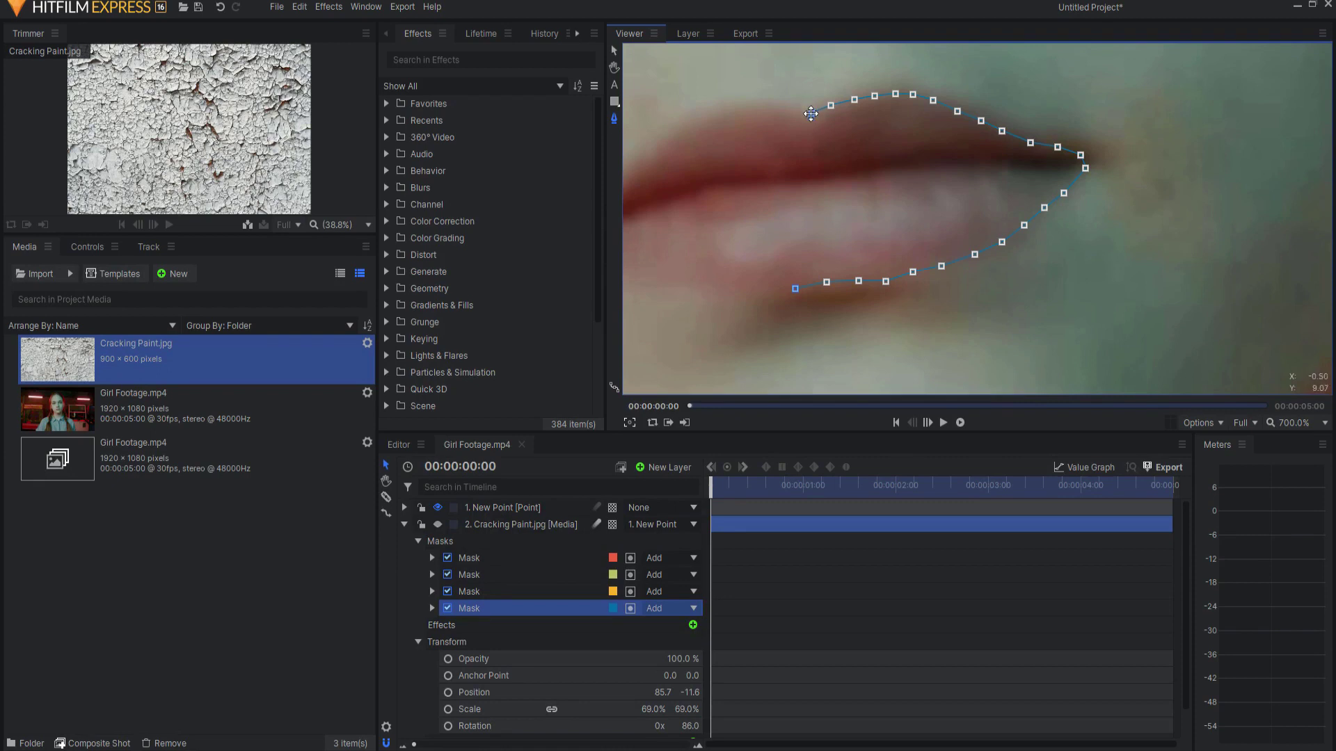
click(811, 114)
Set the lip mask's mode to Subtract so the paint stays off her mouth.
click(482, 591)
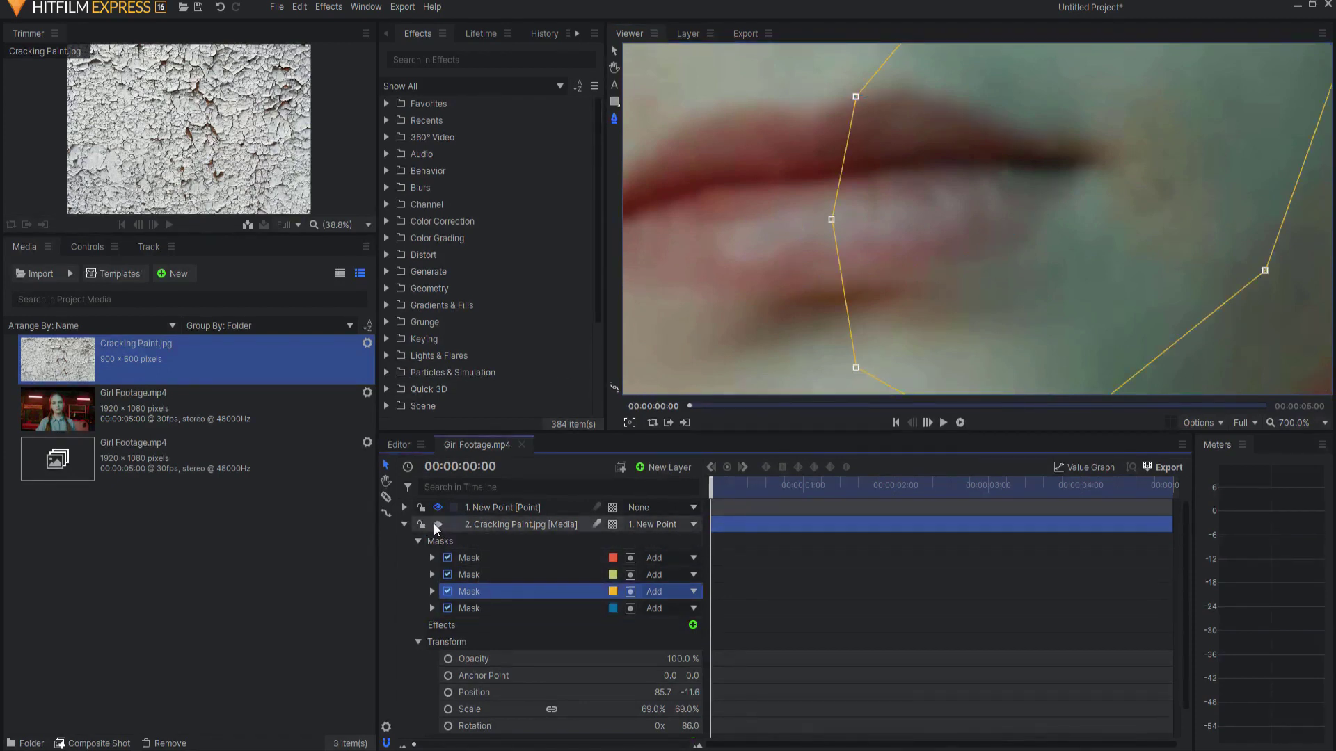
click(657, 608)
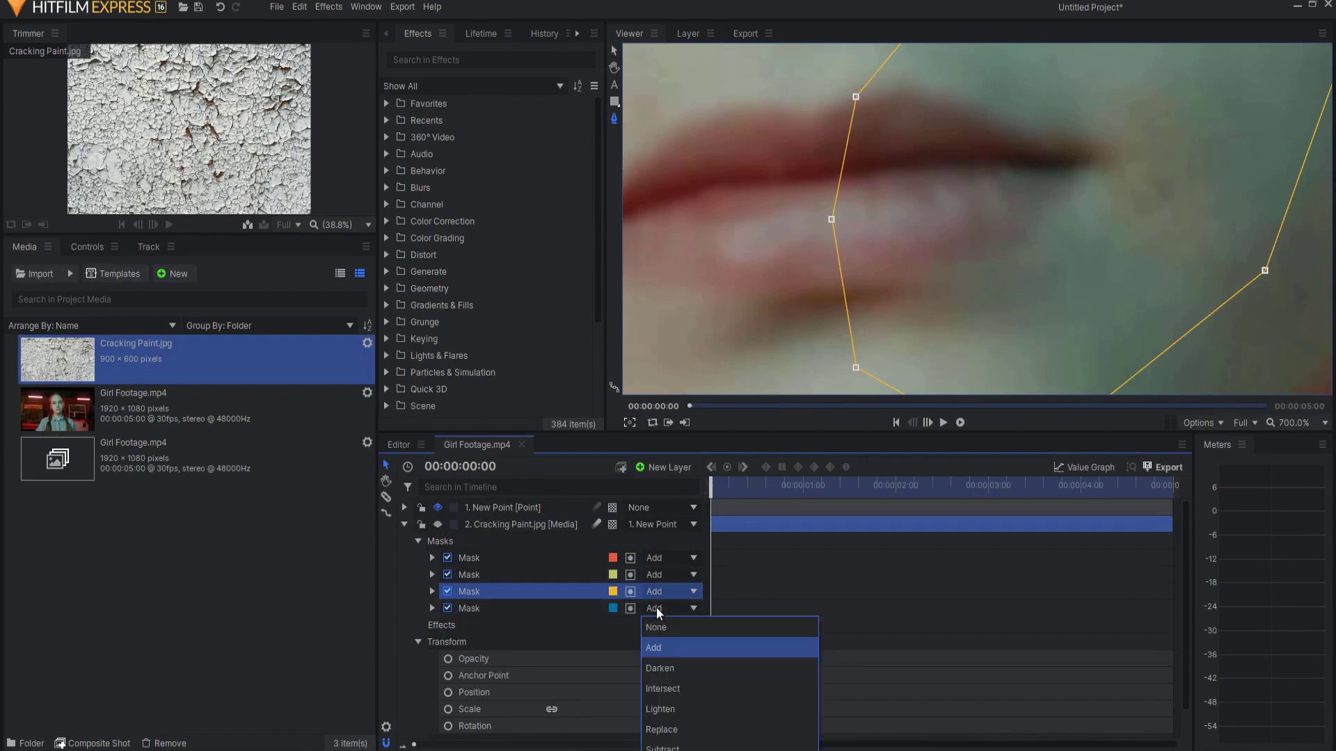
click(668, 747)
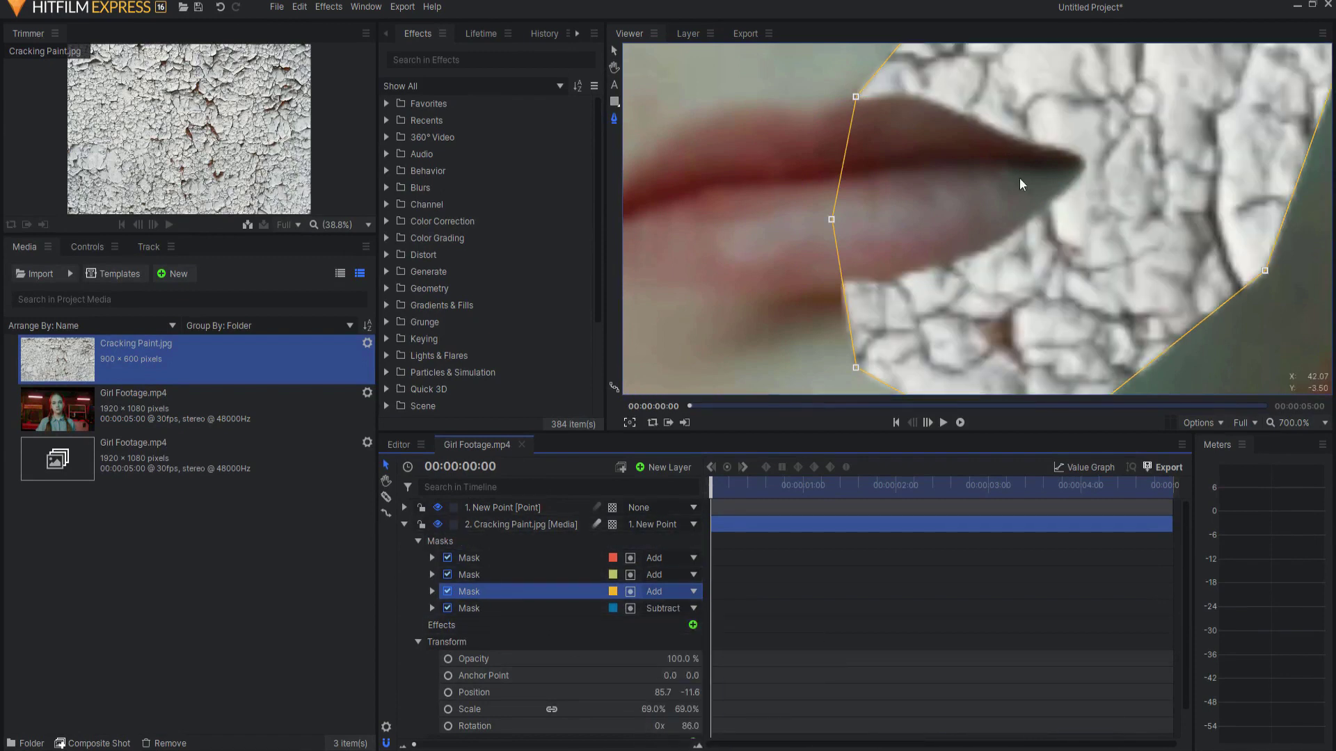
scroll(1024, 188, down, 10)
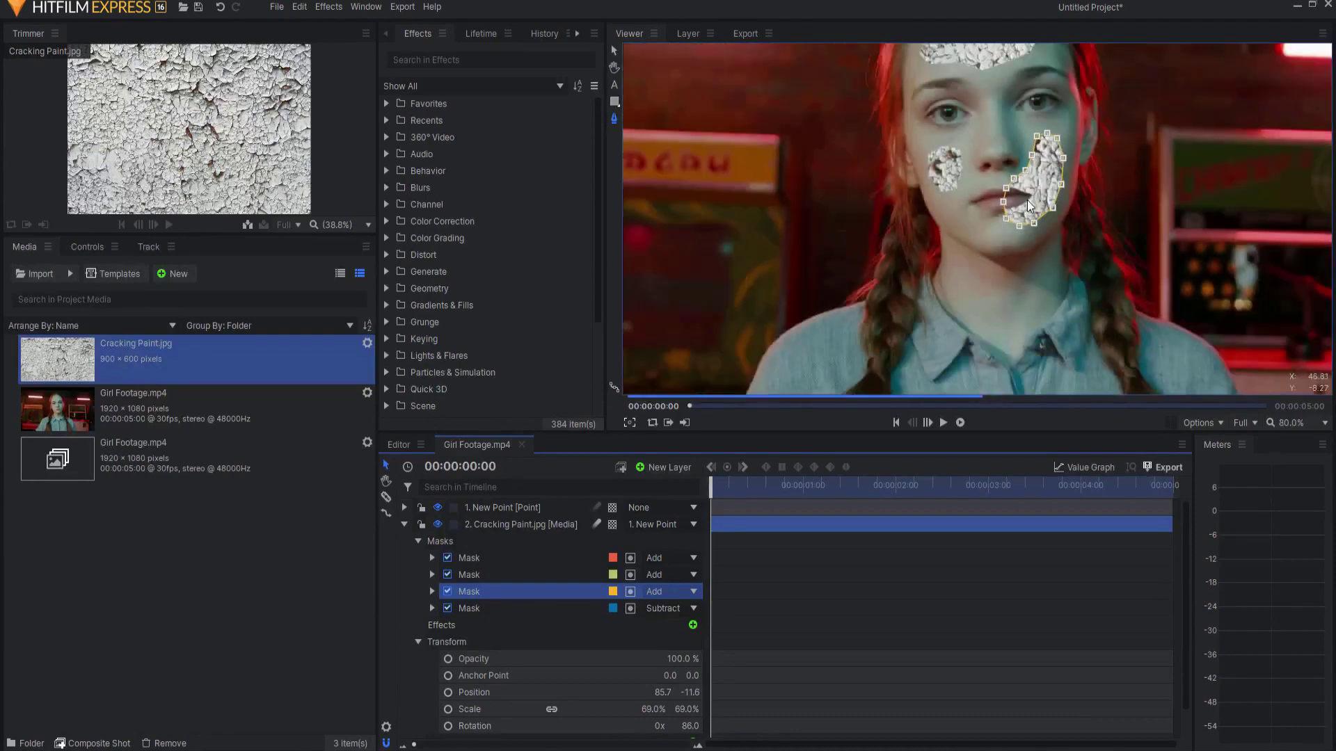
Play back to confirm the patches track her face, rewind to 00:00:00:00 and collapse Masks.
scroll(1043, 292, down, 1)
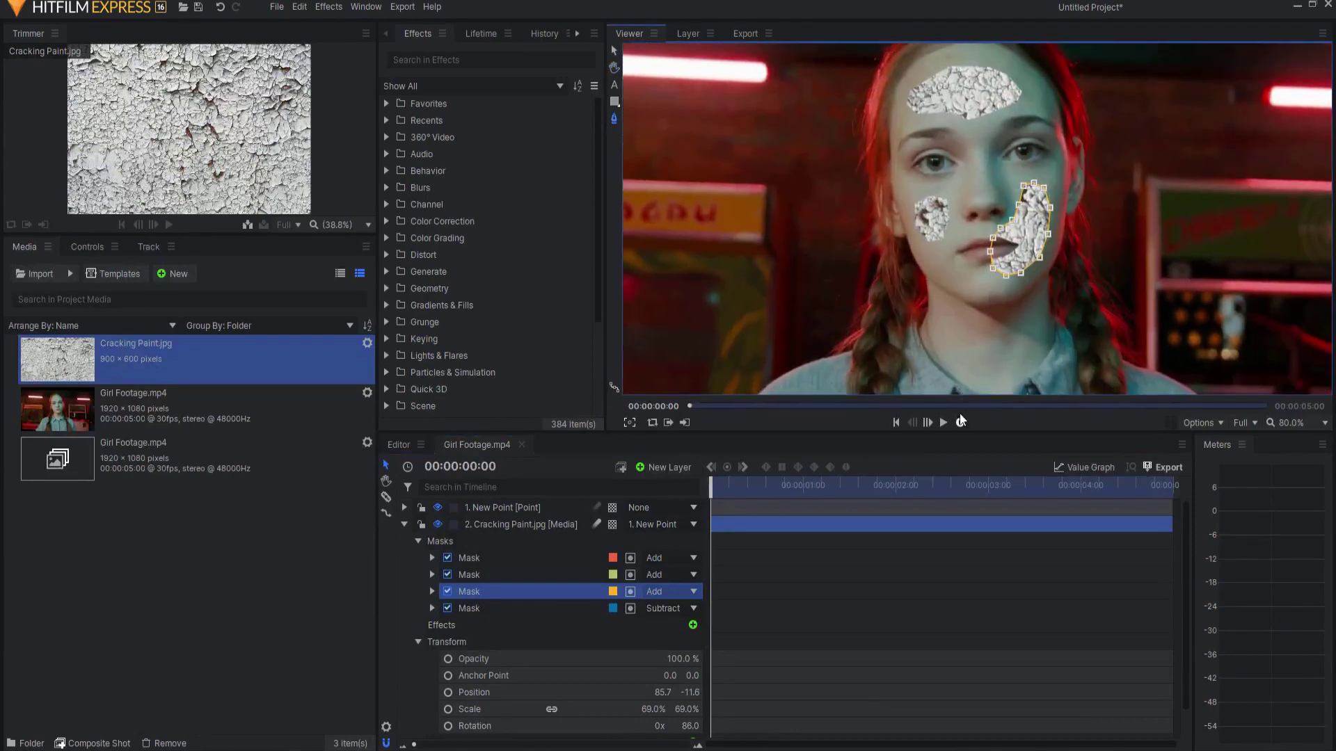
click(944, 424)
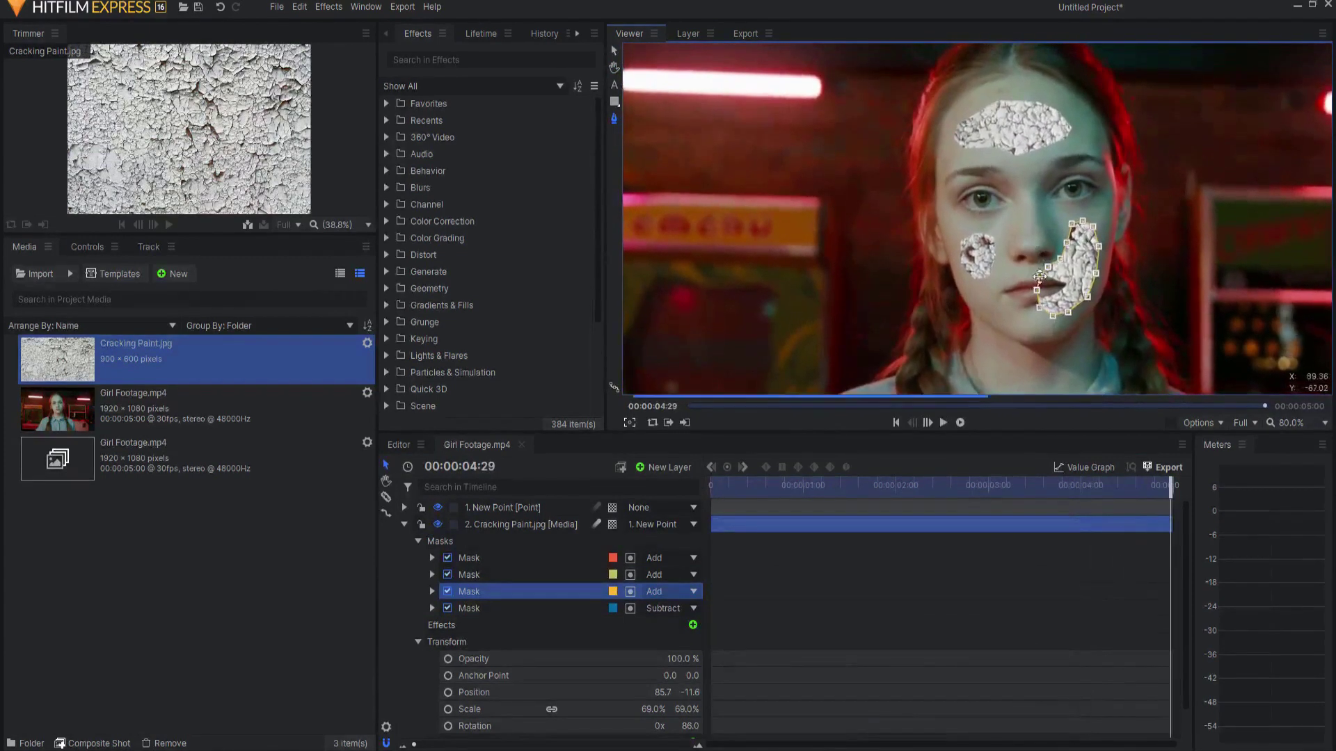
drag(1168, 482, 561, 524)
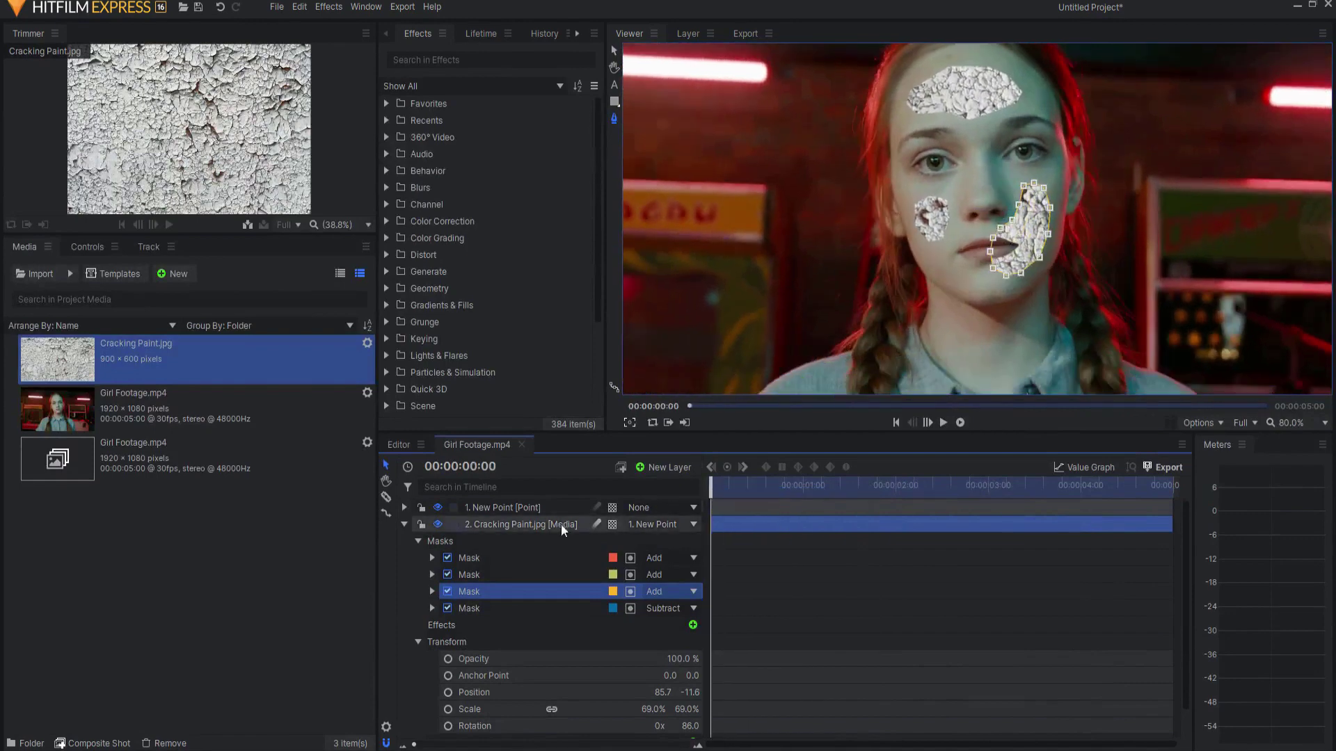
click(417, 541)
click(498, 529)
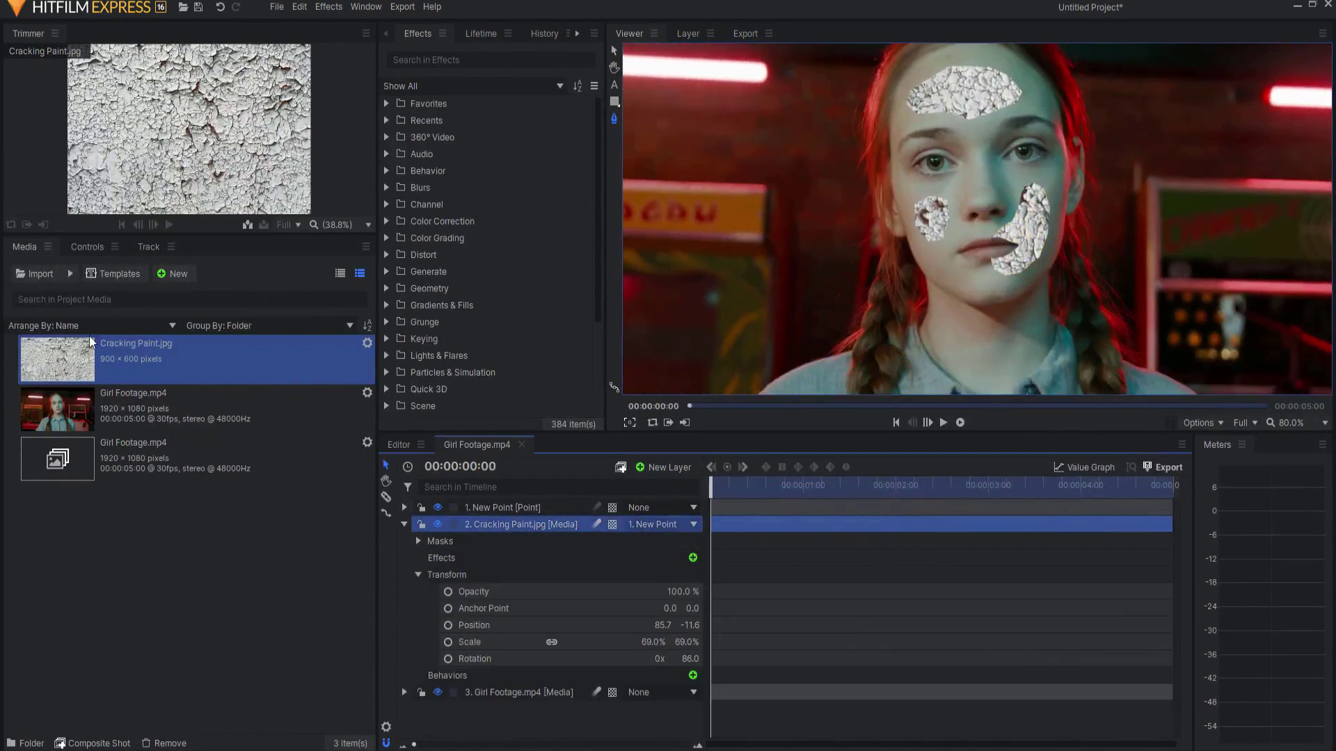
Set the Cracking Paint layer's Blend to Multiply and preview it, pausing at 00:00:02:17.
click(82, 250)
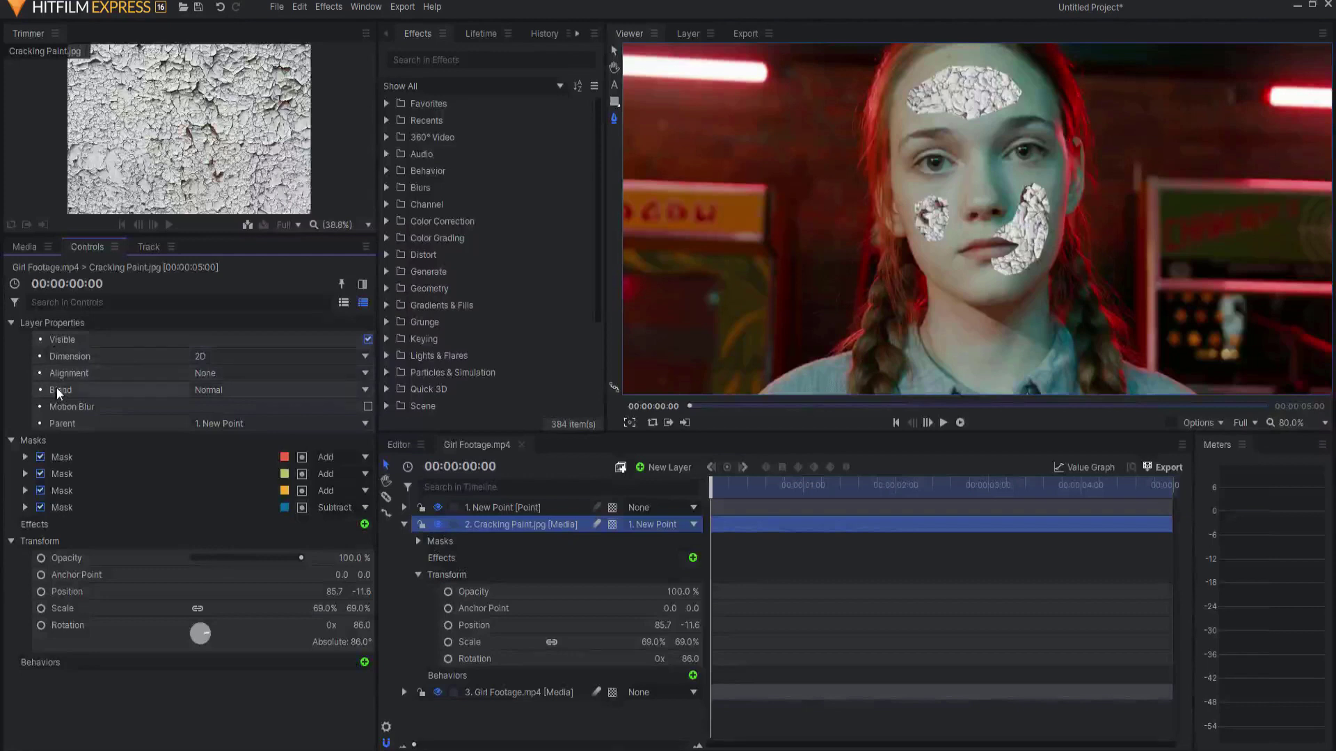
click(235, 391)
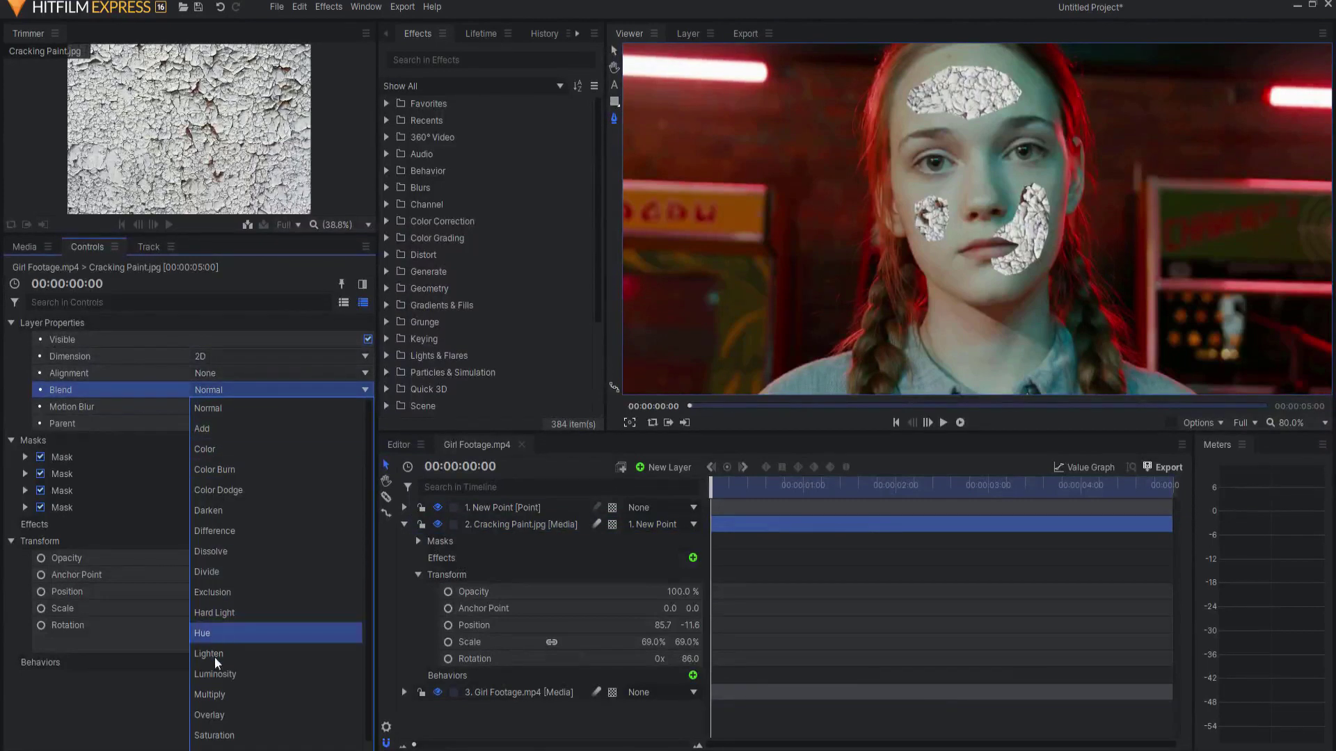
click(212, 694)
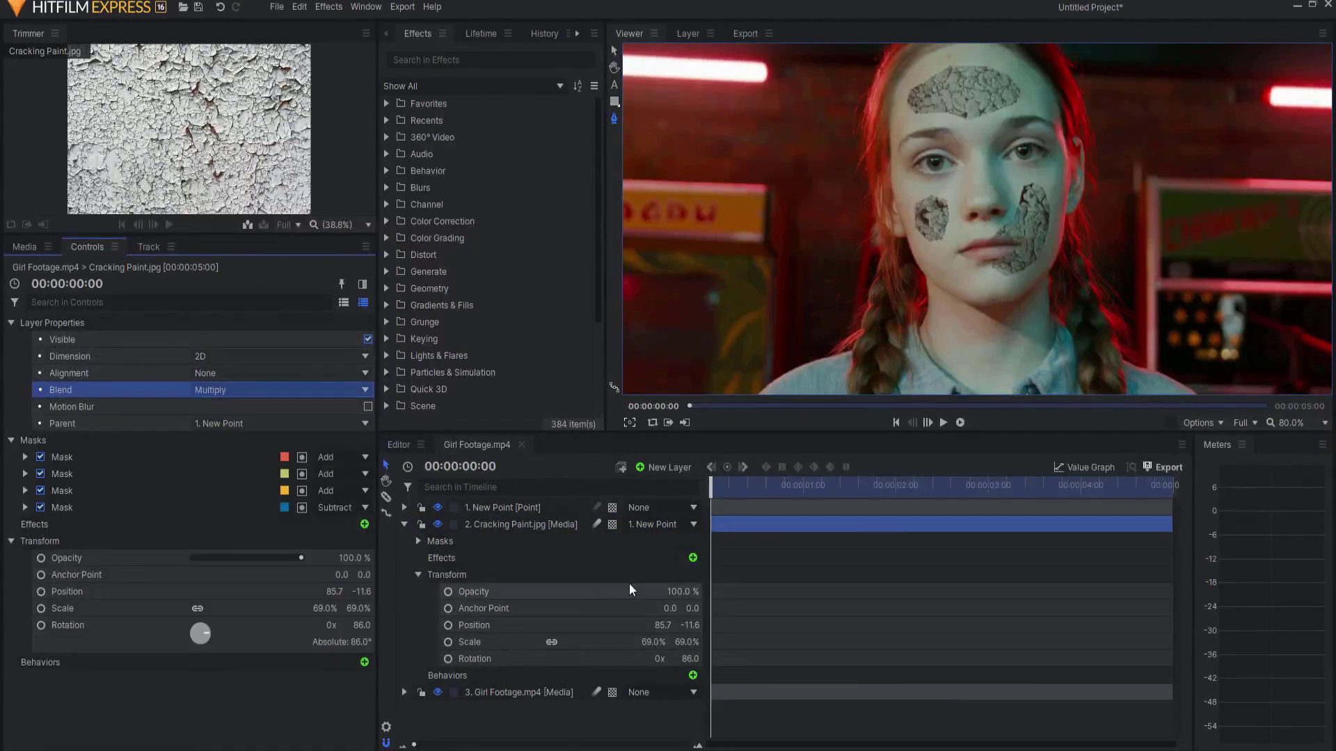
click(945, 423)
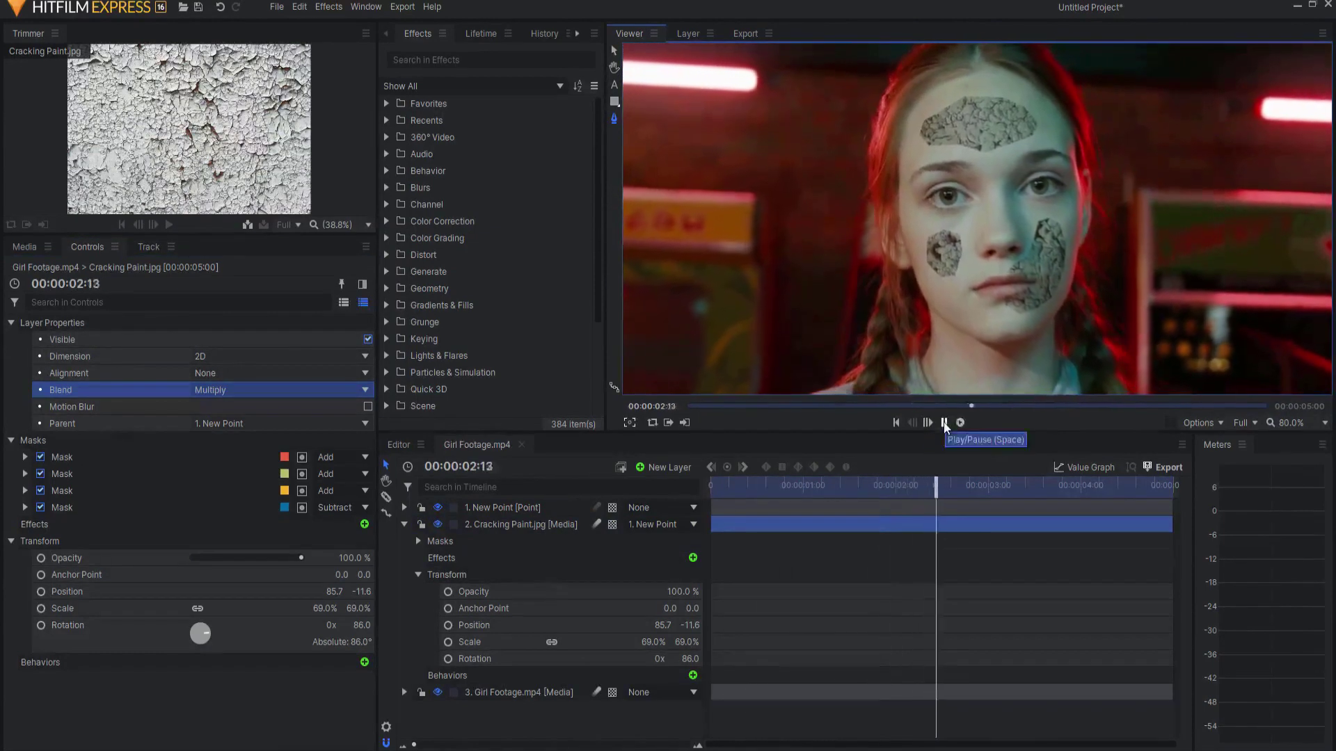
click(944, 423)
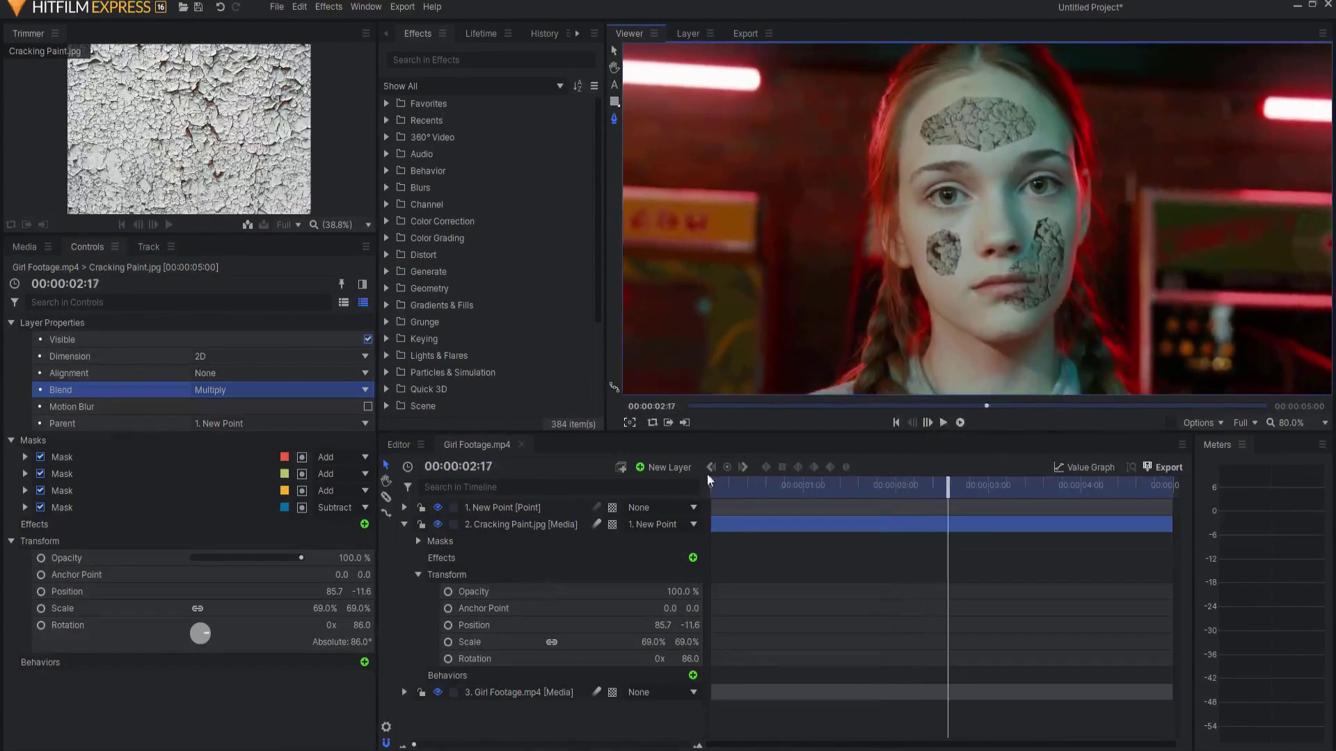
click(418, 541)
Filter Controls by 'feather' and raise the masks' Feather Strength to about 53, 41 and 42 px.
click(502, 555)
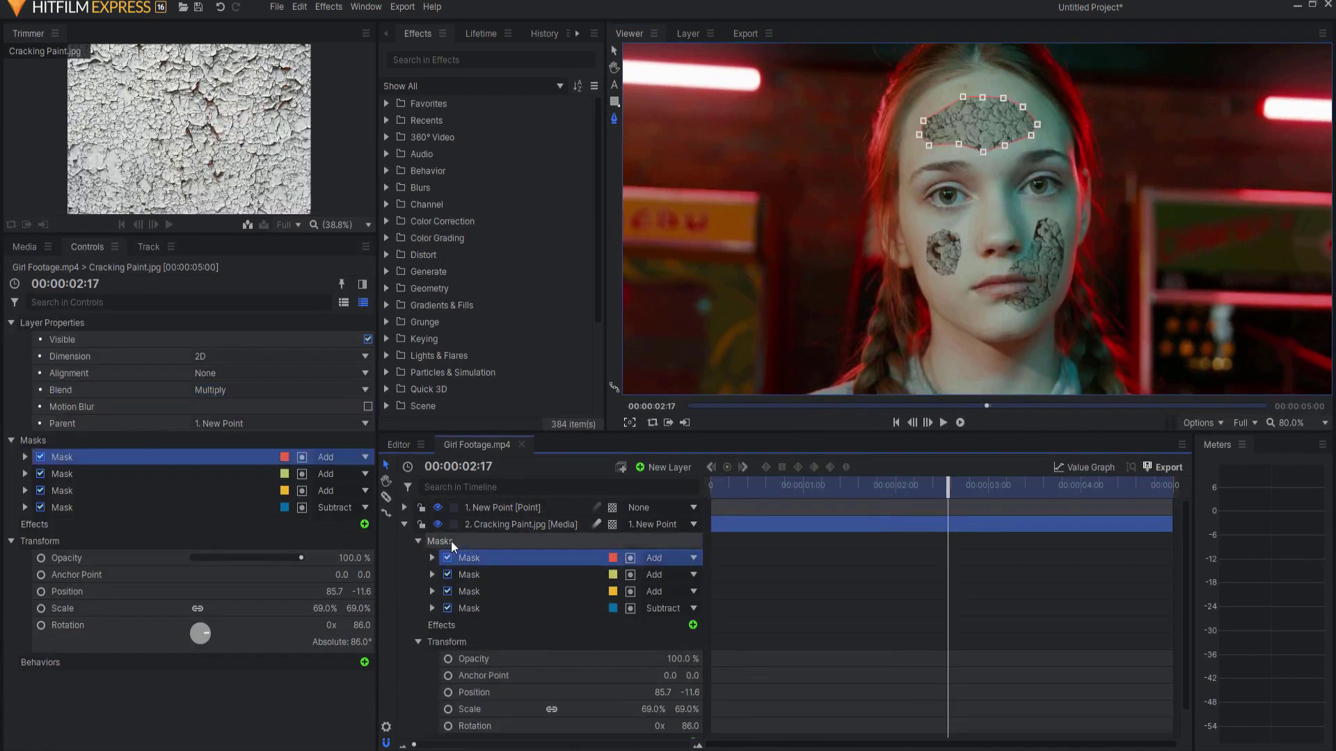
click(139, 302)
text(feather)
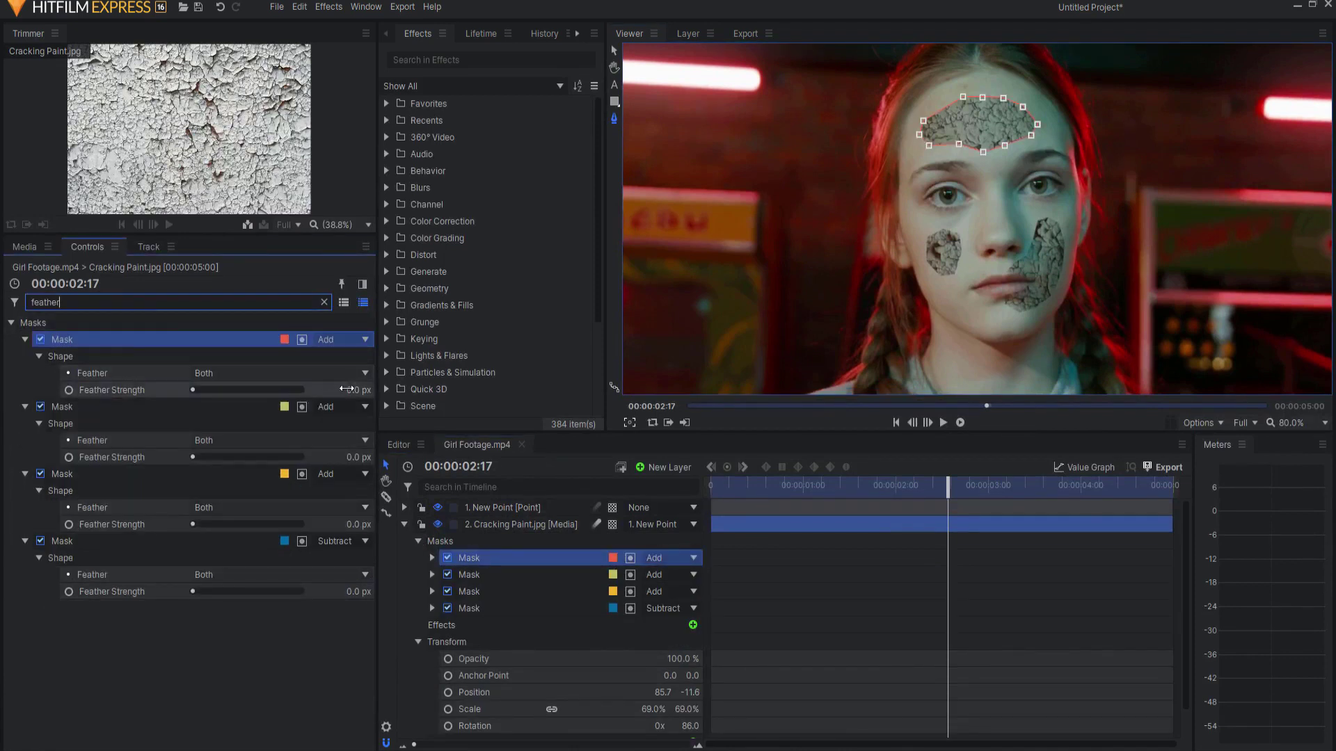
drag(352, 388, 370, 388)
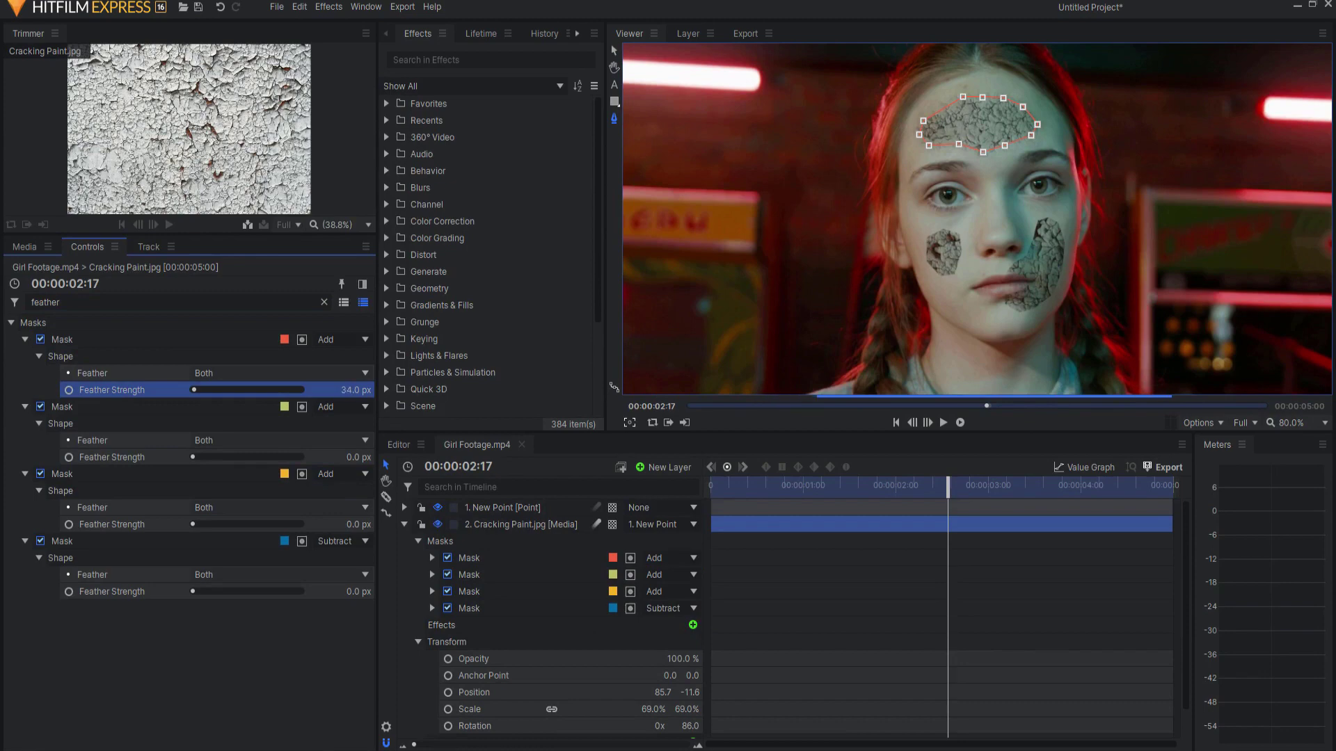
mouse_move(356, 458)
mouse_down()
mouse_move(369, 458)
mouse_move(357, 478)
mouse_up()
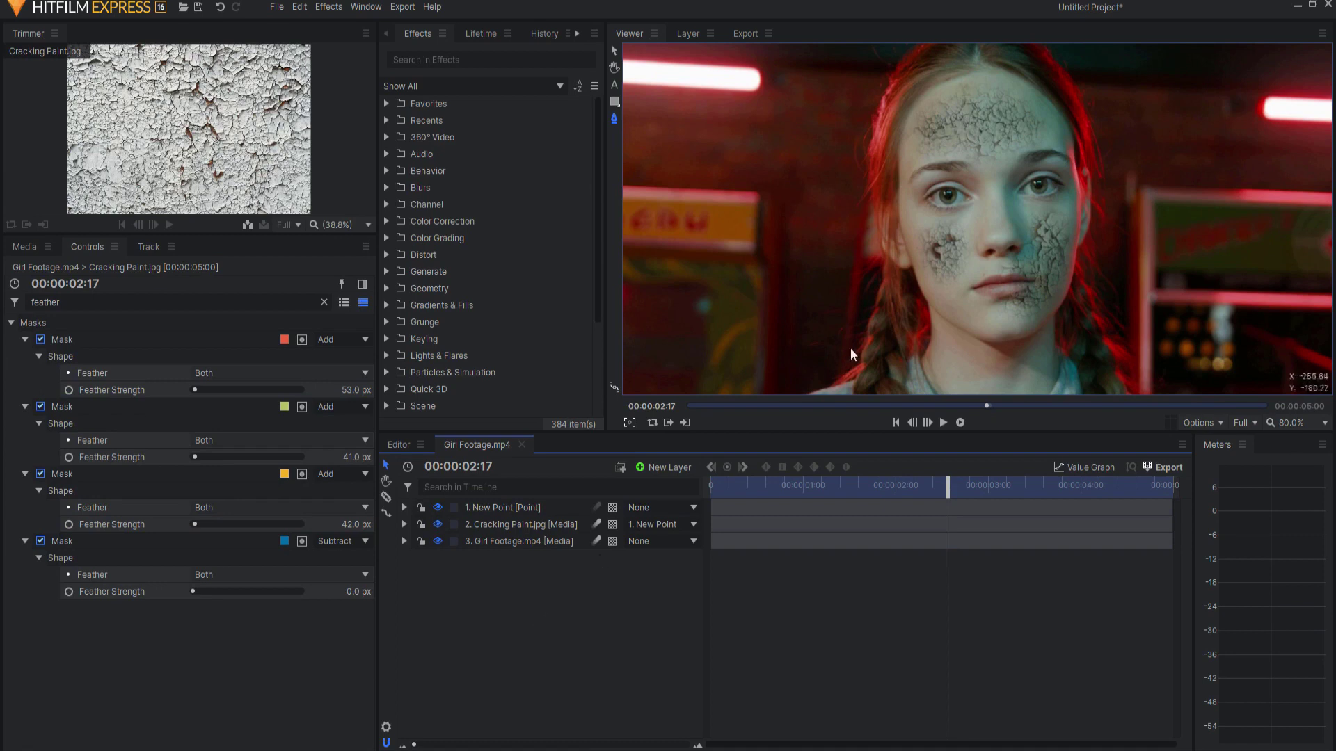
click(476, 63)
Apply the Color Correction Curves effect to the Cracking Paint layer.
text(c)
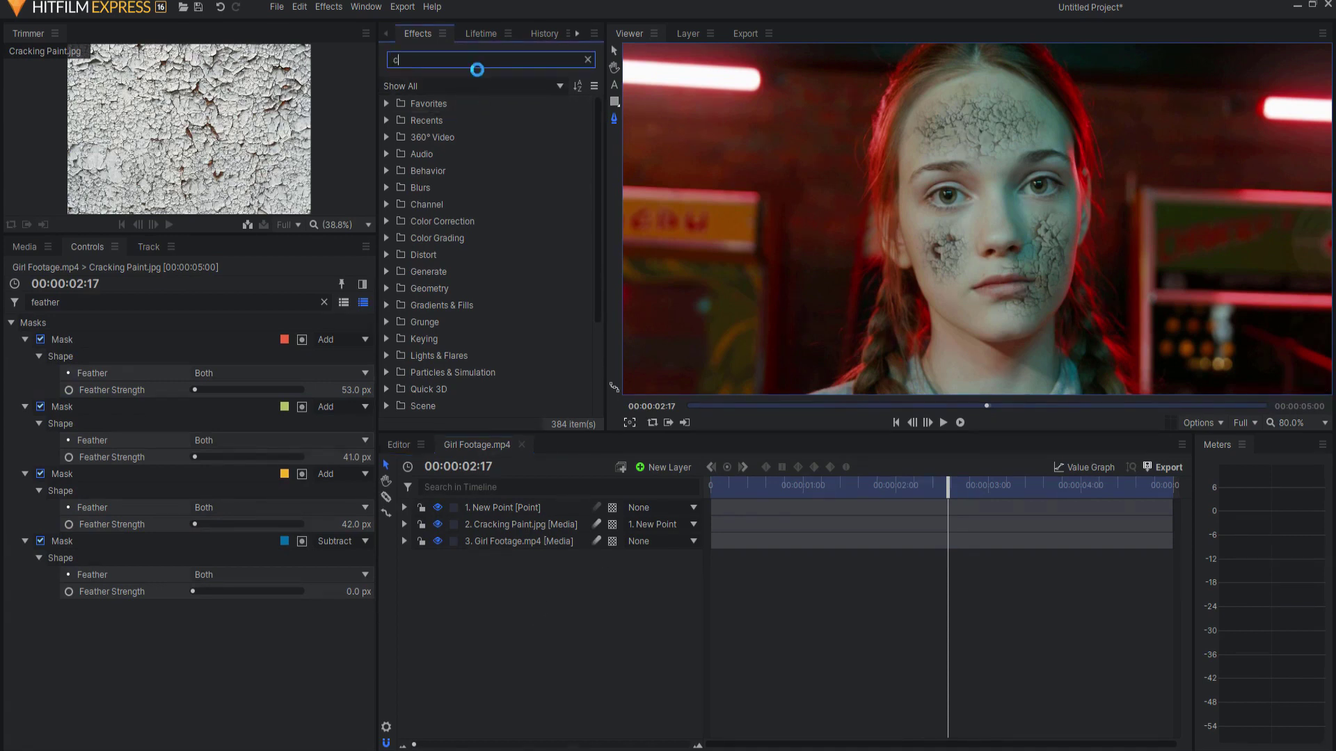
text(urve)
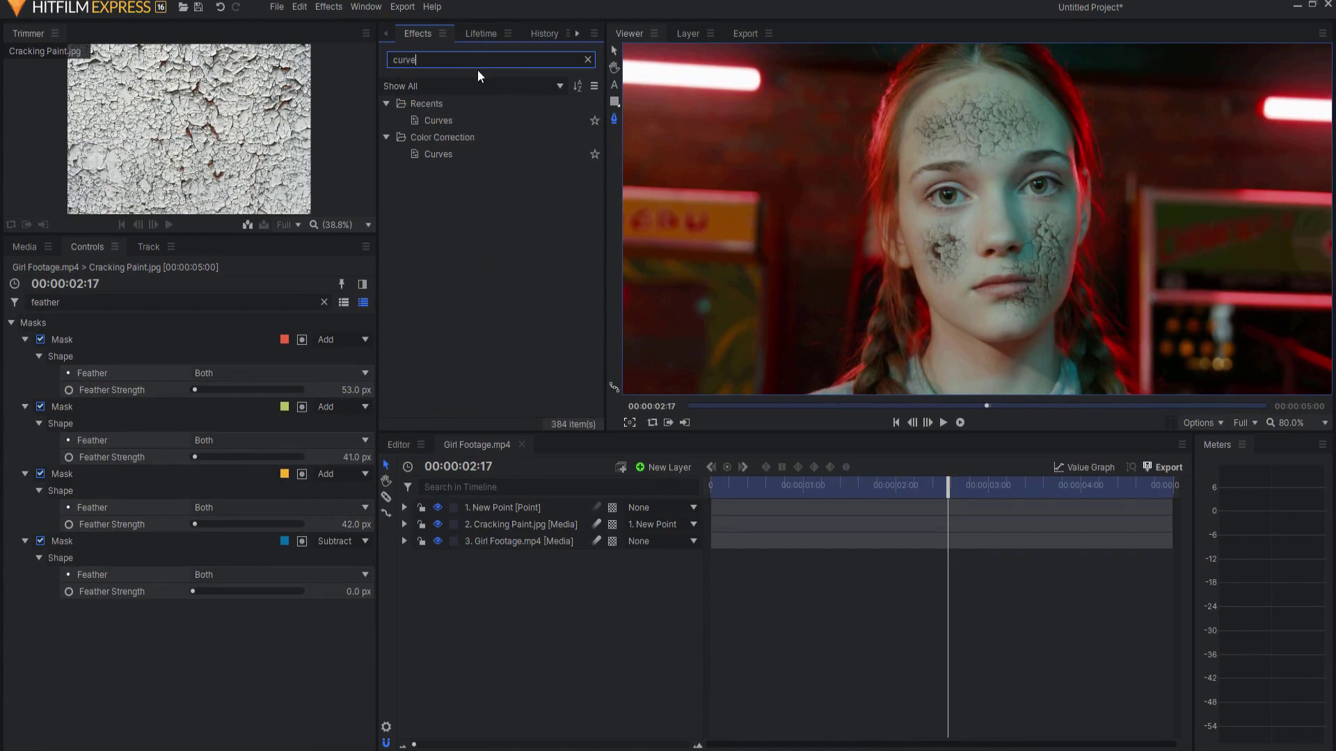
click(437, 120)
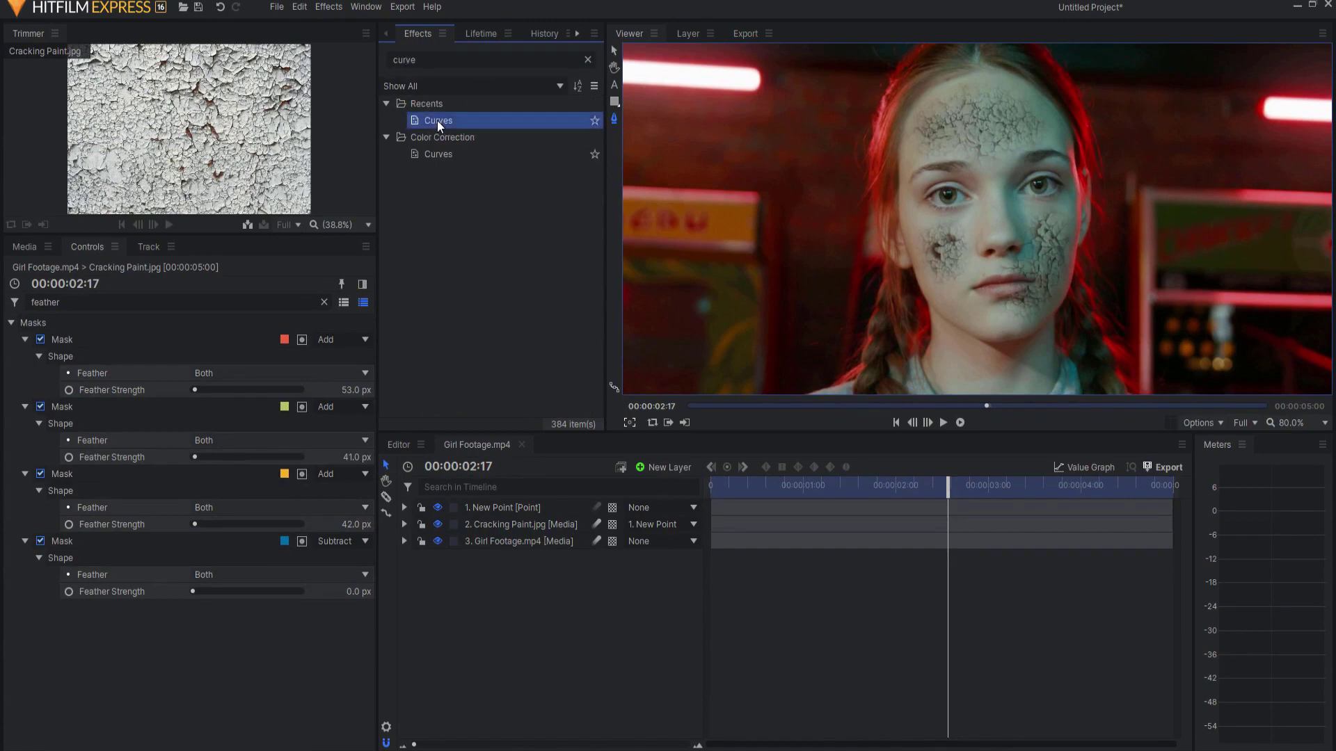
click(478, 524)
double_click(445, 155)
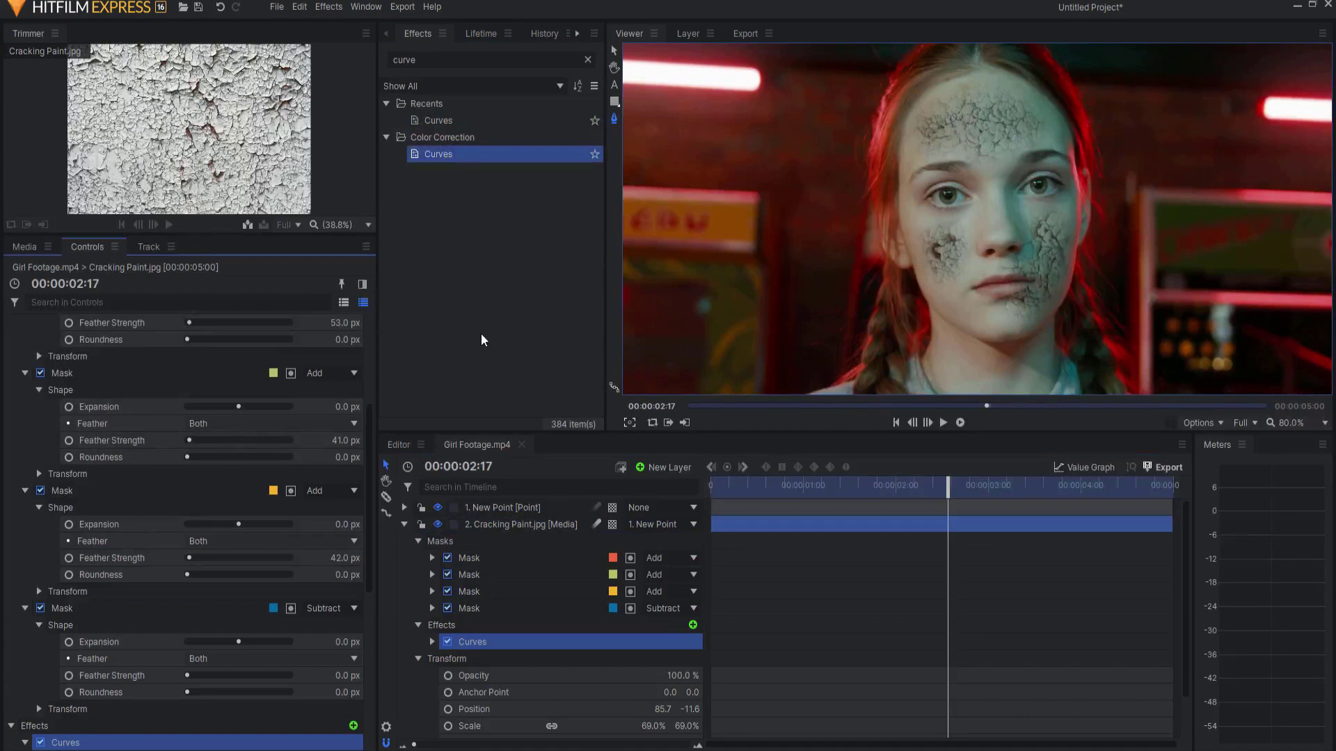
scroll(219, 630, down, 10)
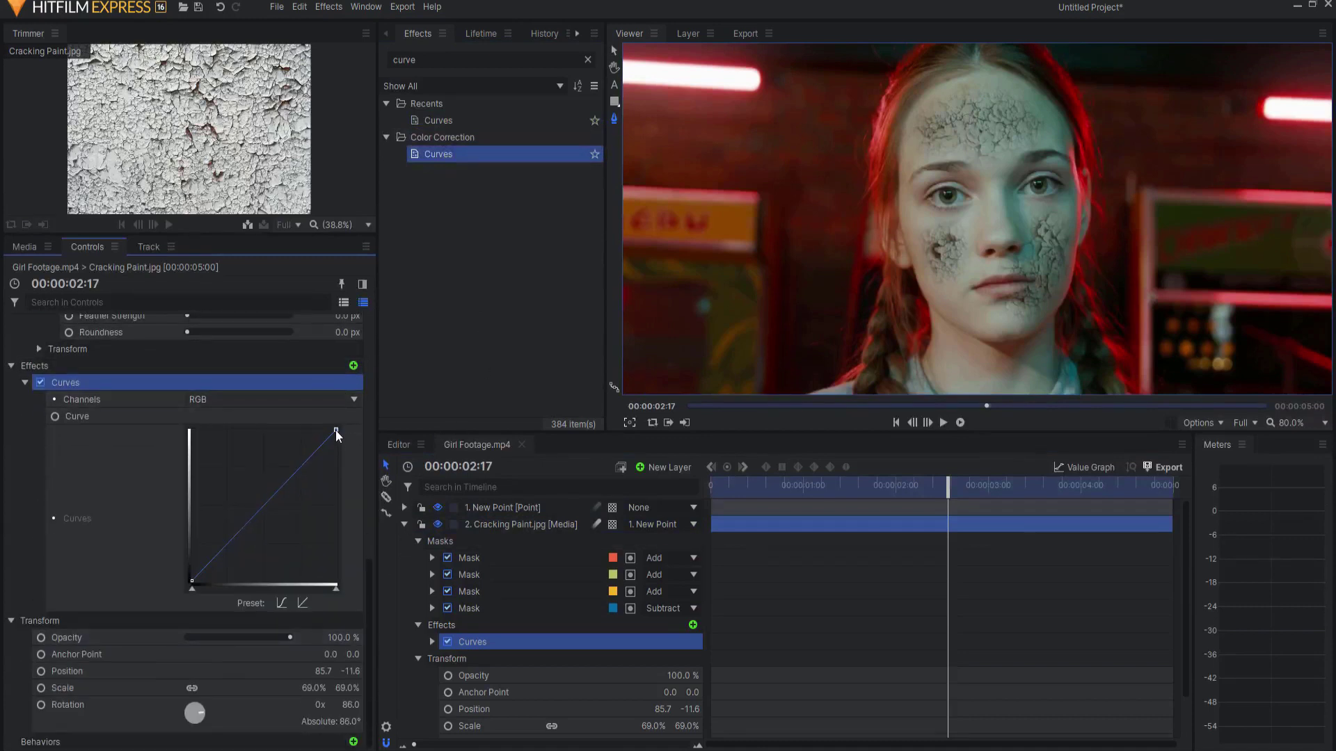
Shape an S-curve by pulling in the white point, lowering shadows and raising upper tones.
drag(335, 430, 307, 423)
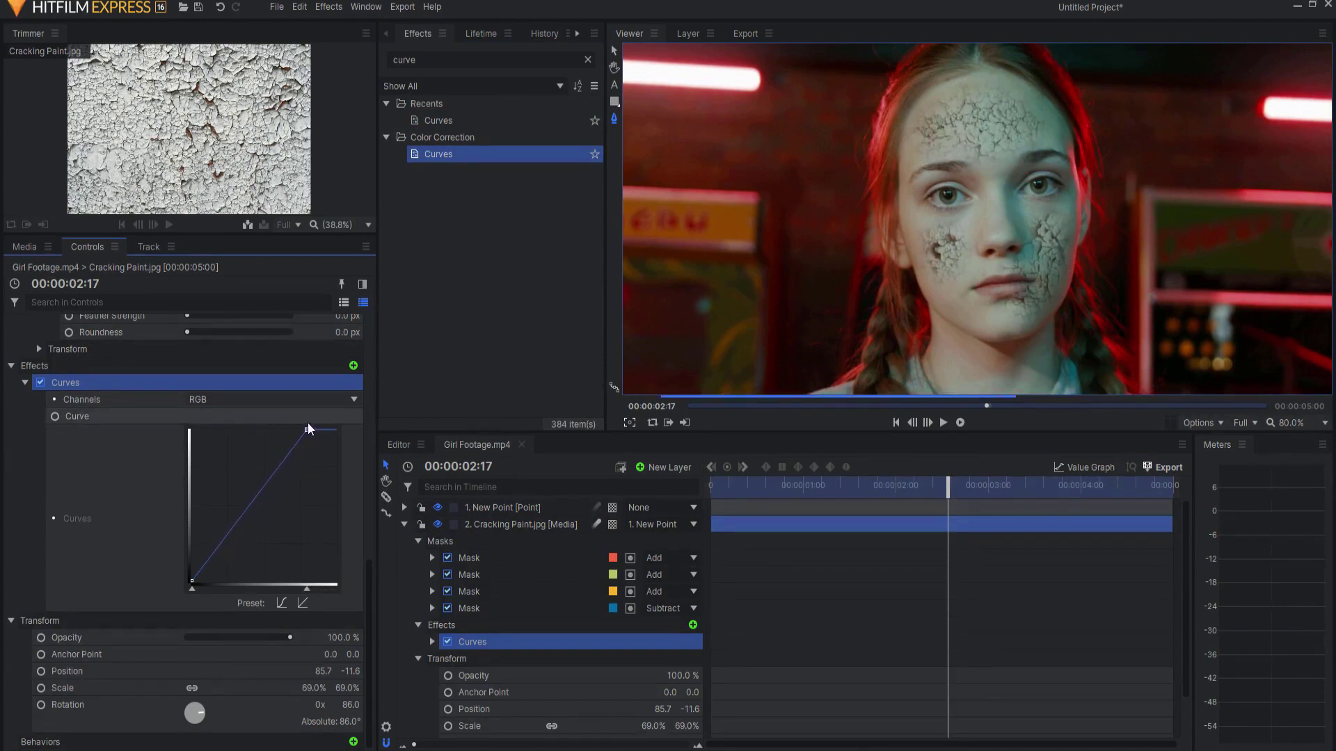
click(224, 539)
drag(223, 538, 228, 541)
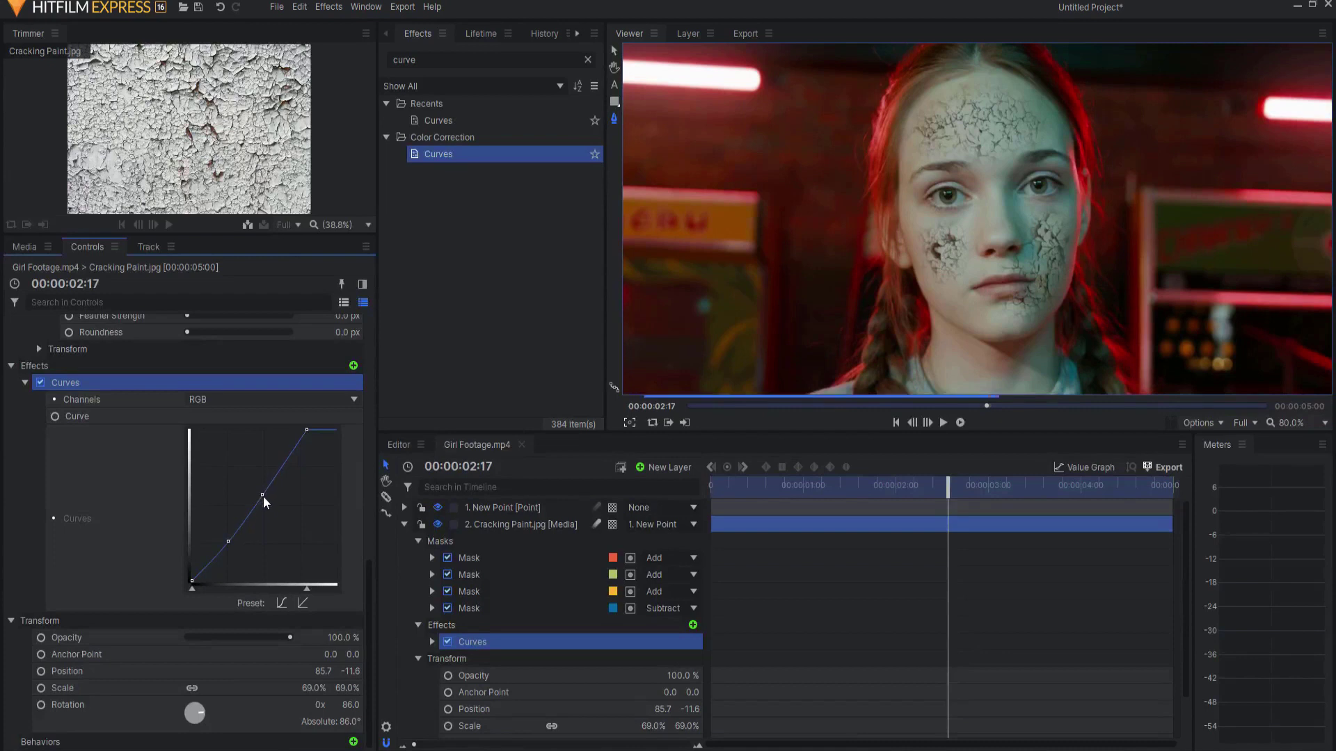
drag(261, 494, 257, 490)
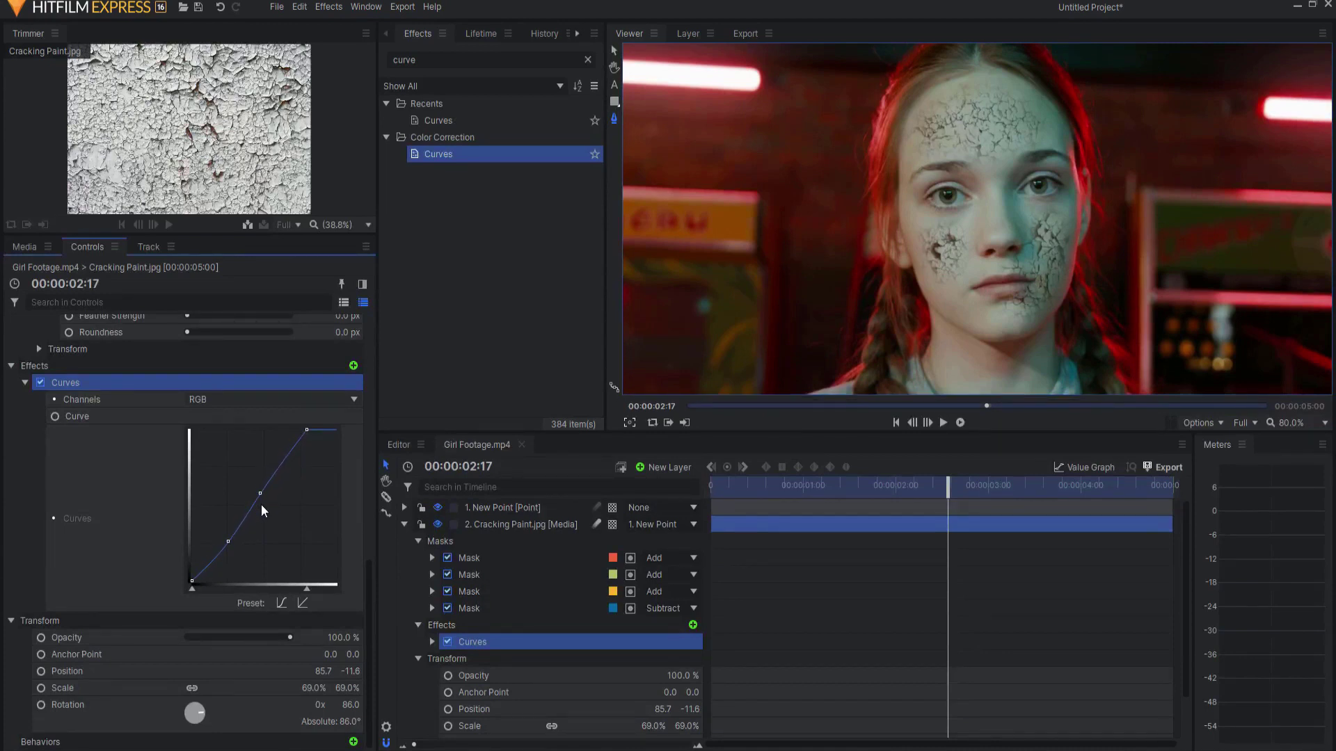
drag(229, 541, 232, 541)
drag(233, 541, 232, 543)
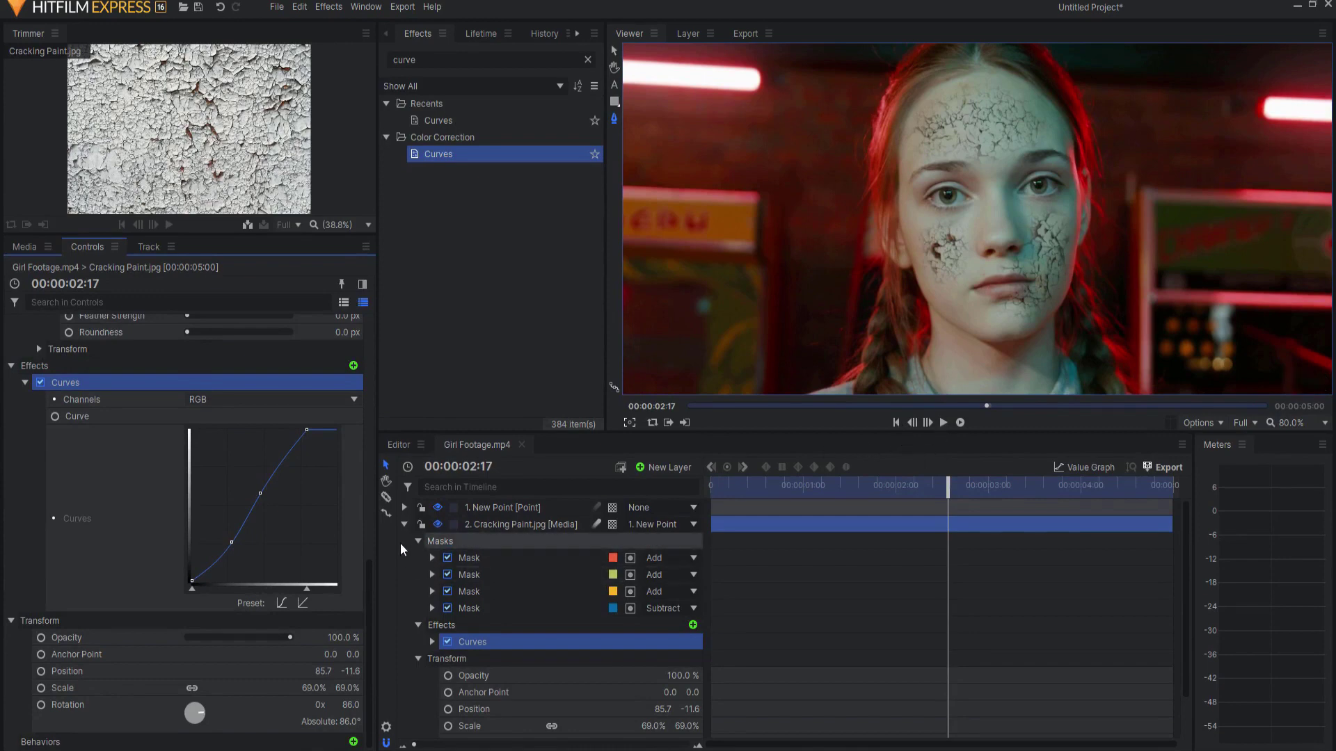
click(404, 524)
Set the viewer zoom to Fit and play the composite from the first frame.
click(611, 602)
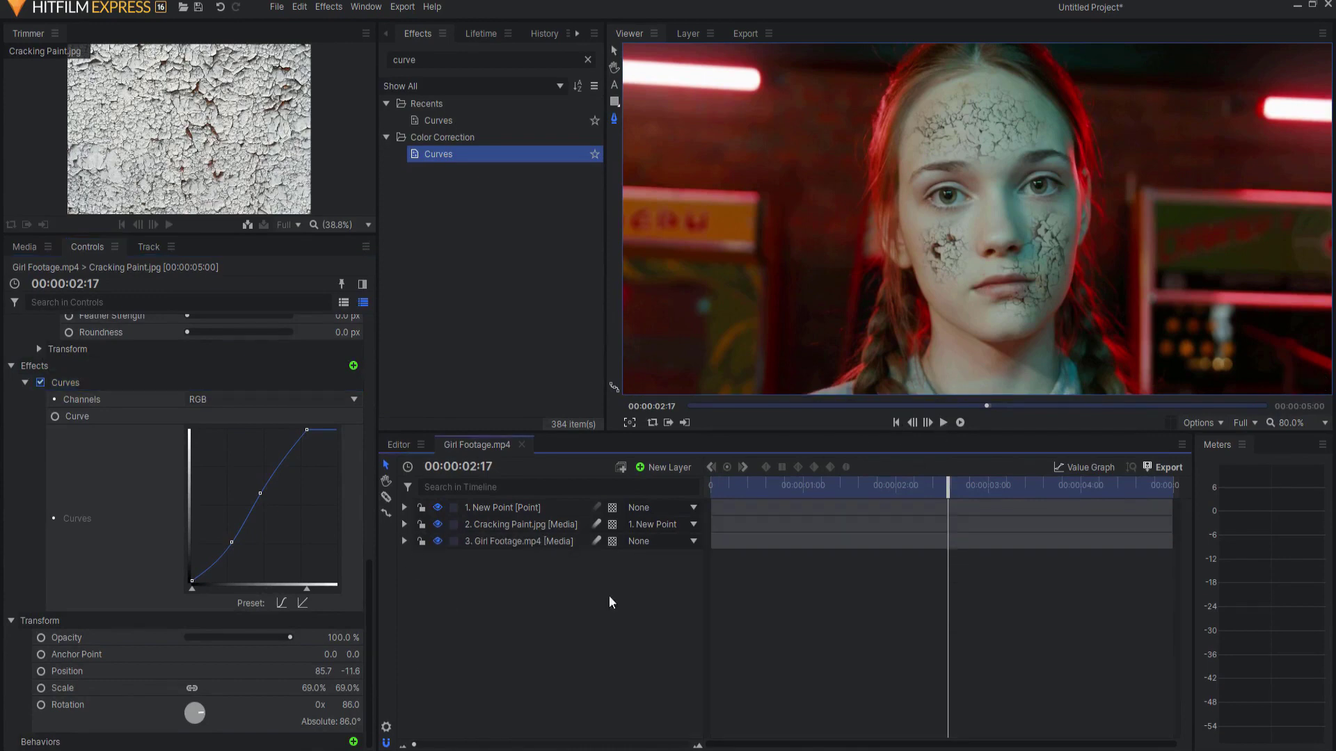
click(1289, 424)
click(1290, 668)
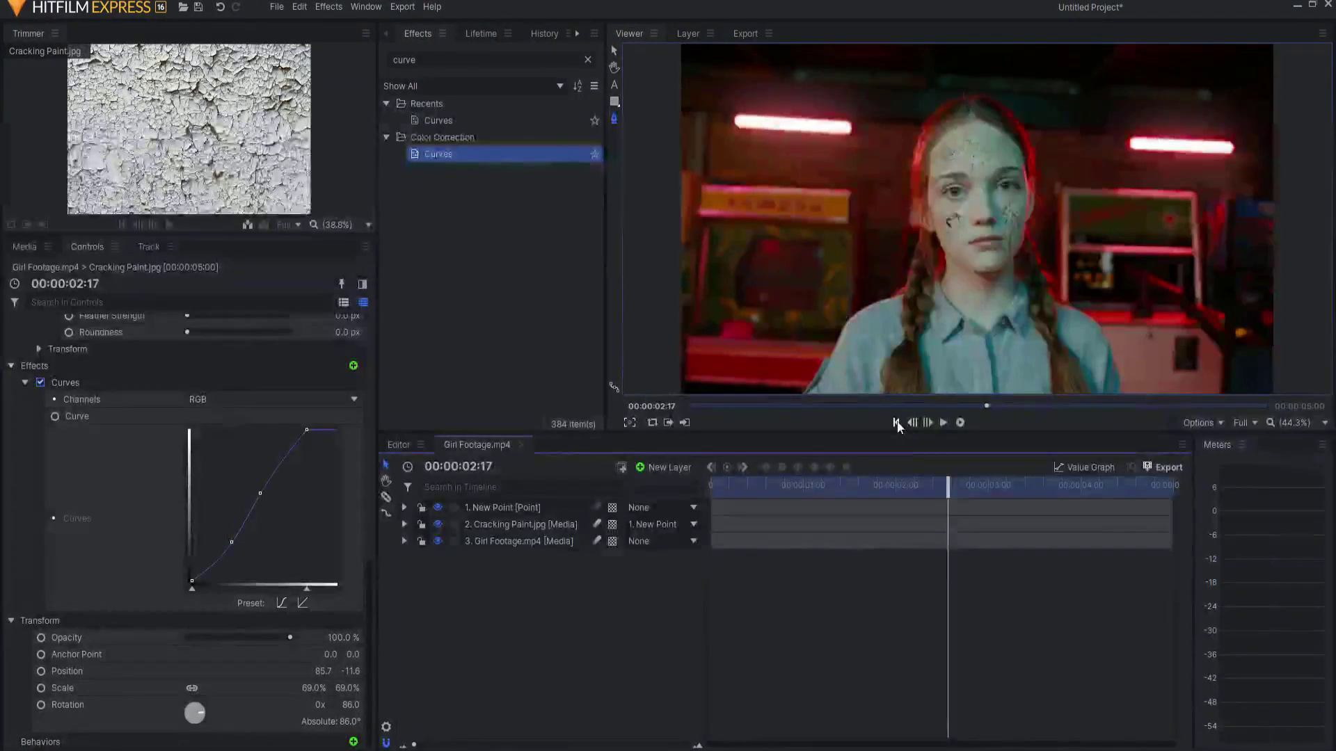
click(944, 422)
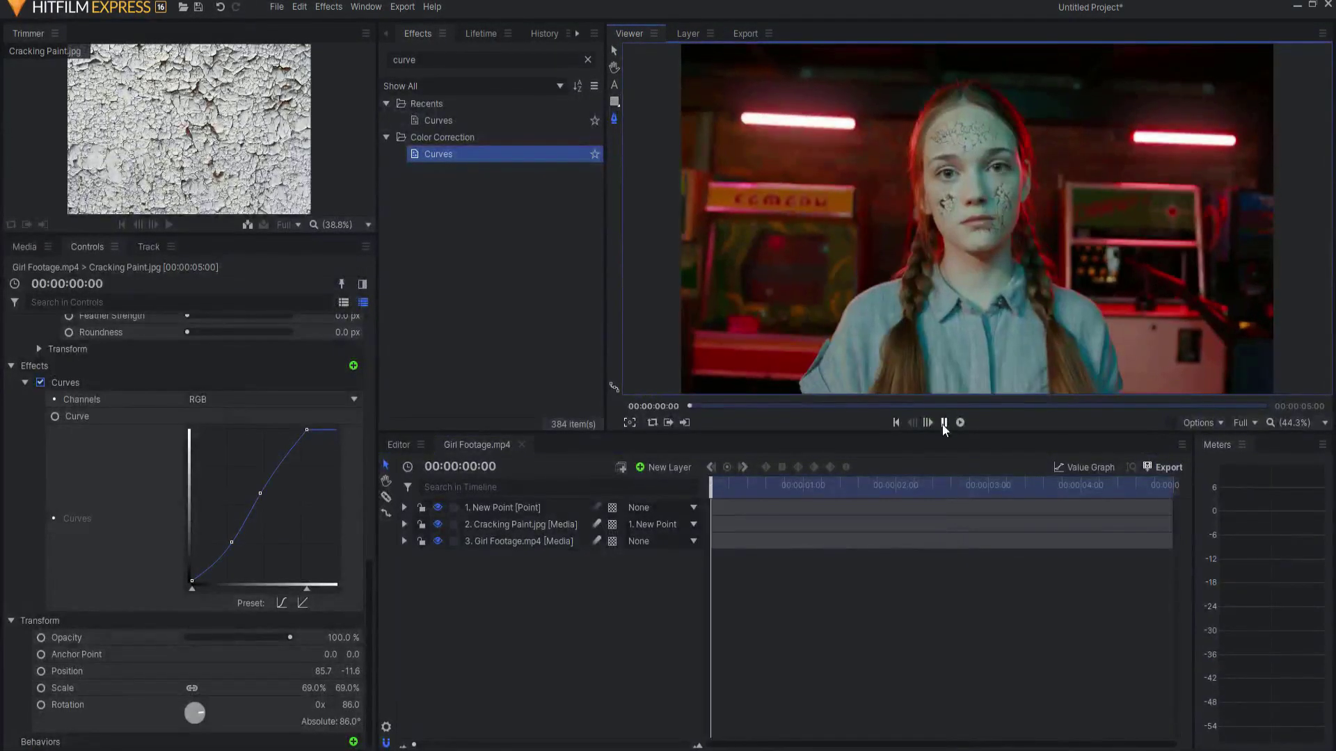